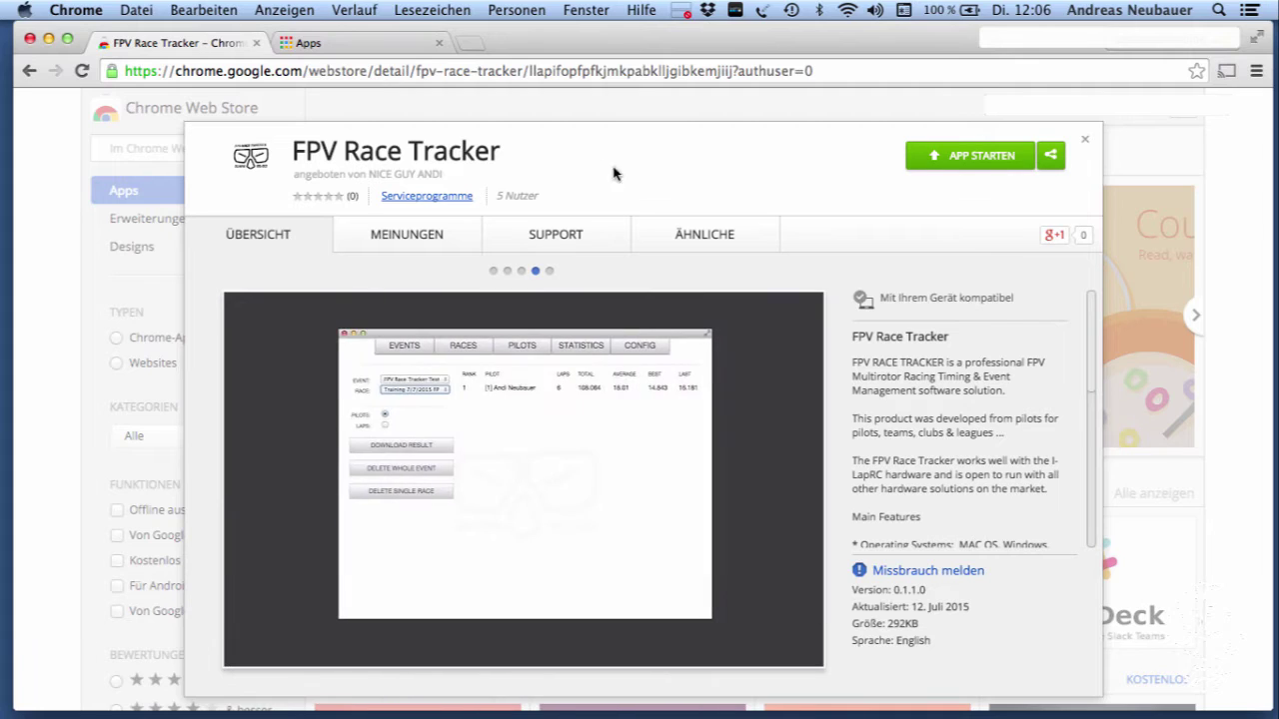
# Switch to the Chrome apps page that lists the installed FPV Race Tracker app
pyautogui.click(344, 47)
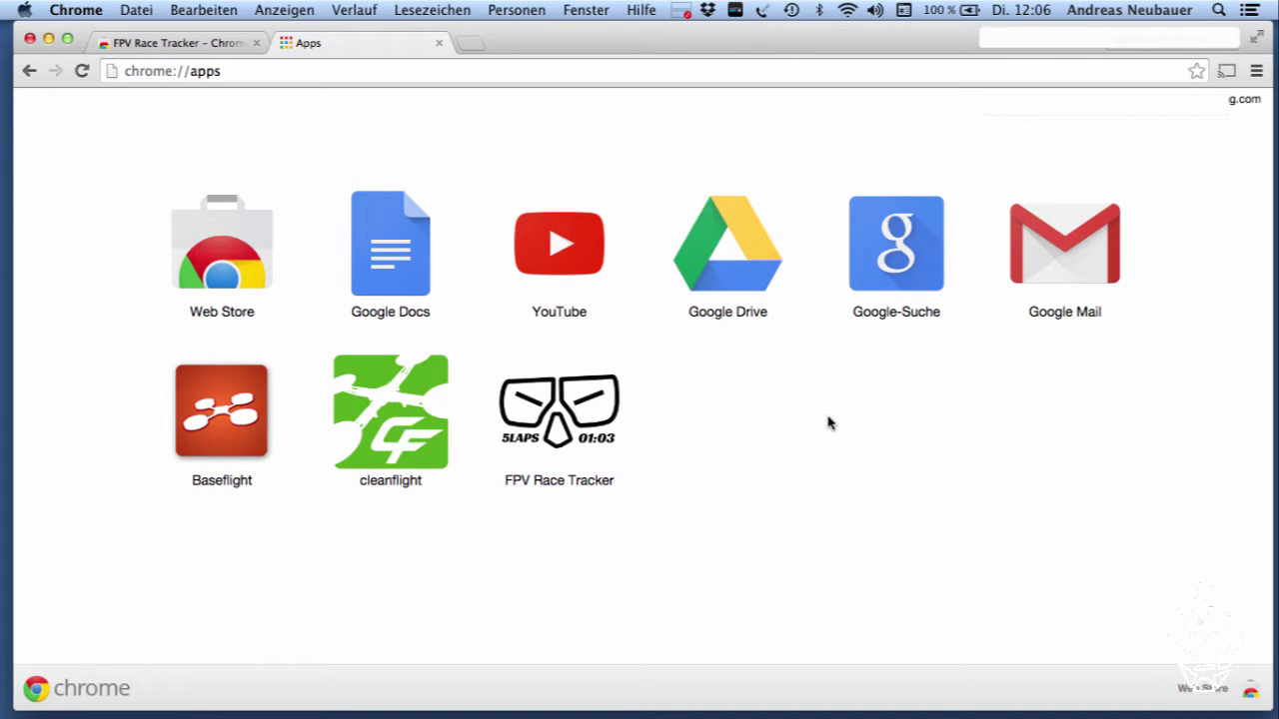
# Launch FPV Race Tracker from the Apps page and make its window full screen
pyautogui.click(551, 418)
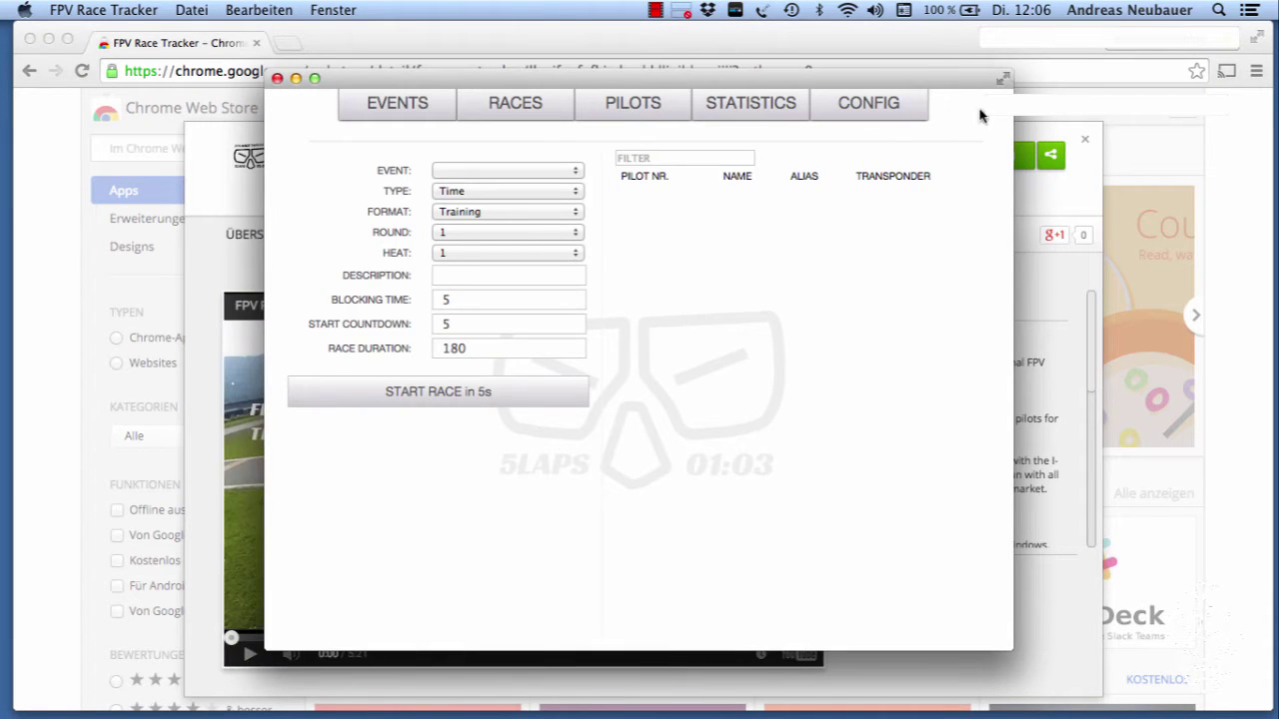
pyautogui.click(1002, 79)
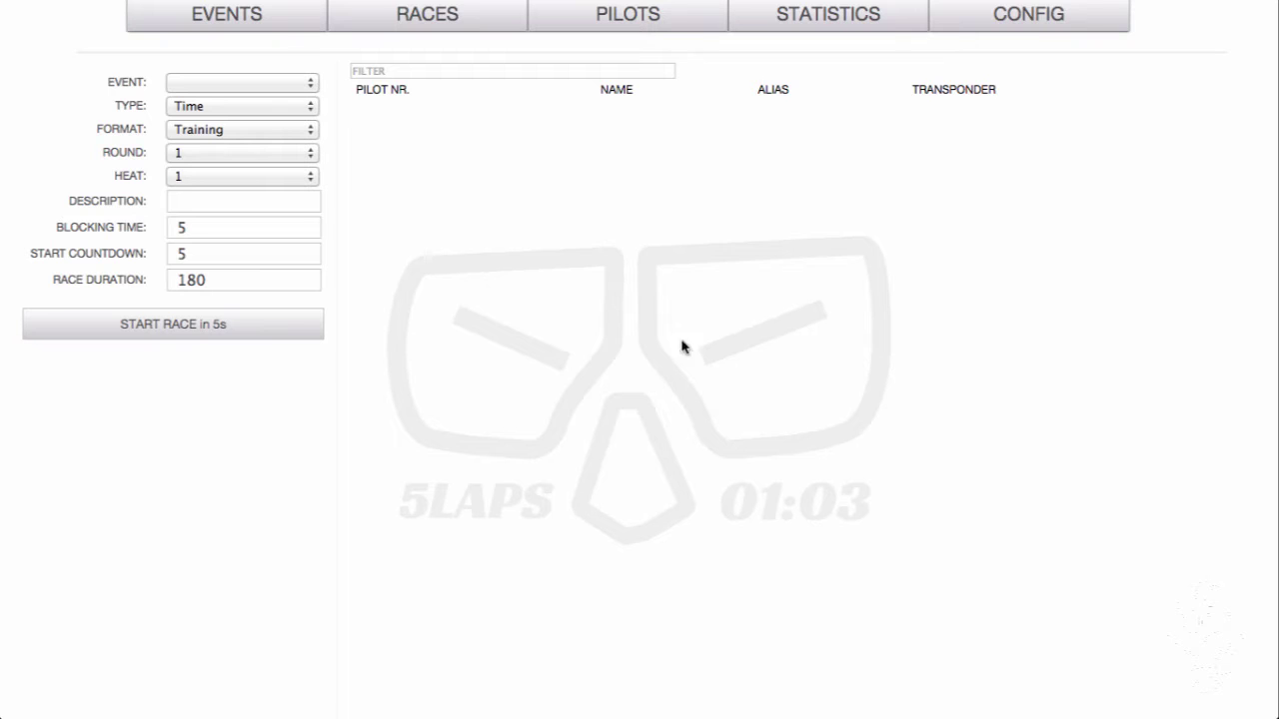
# Show the pilots list with eight registered pilots under the app's configuration settings
pyautogui.click(995, 14)
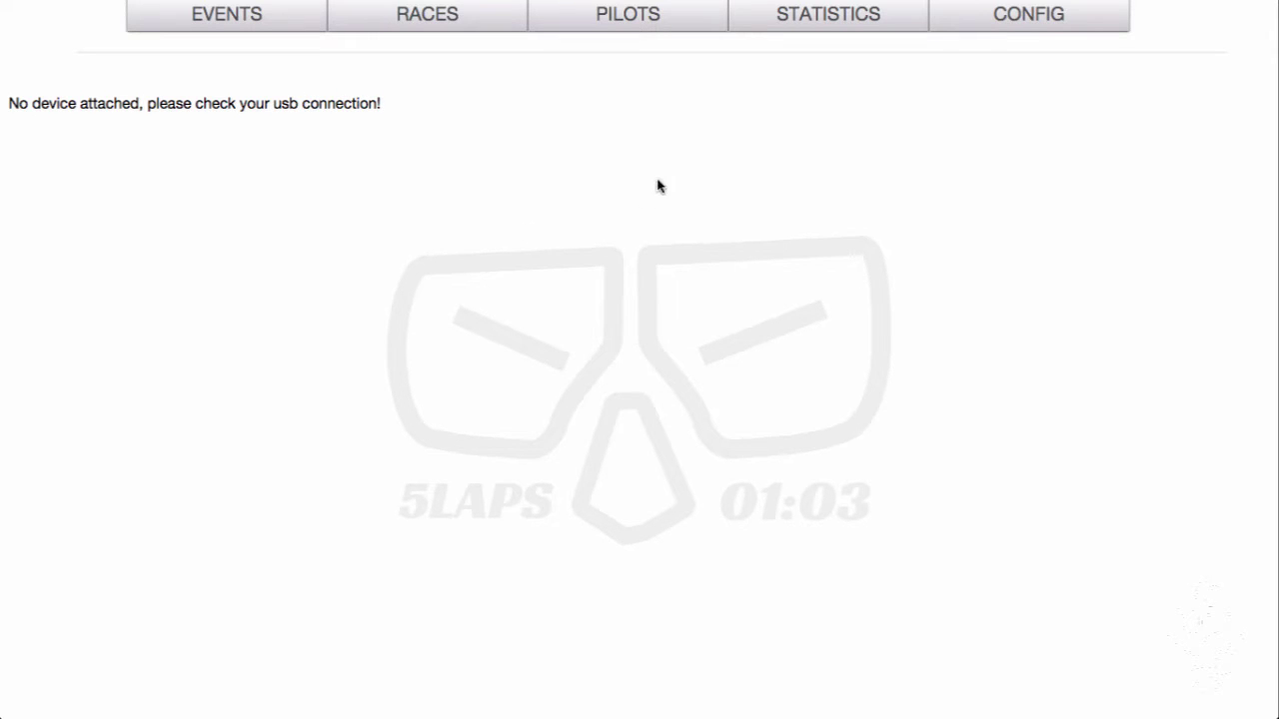
pyautogui.click(631, 20)
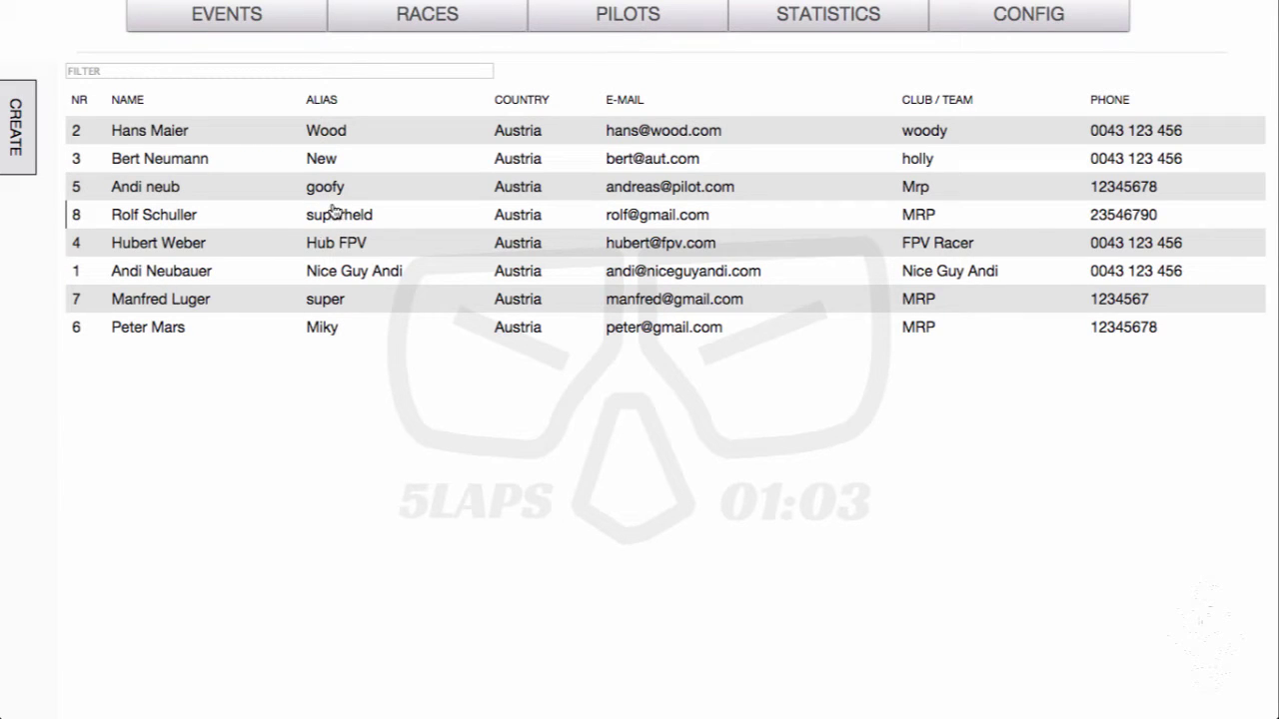
# Start a new pilot entry with the pilot's first name, last name and alias goofy
pyautogui.click(19, 145)
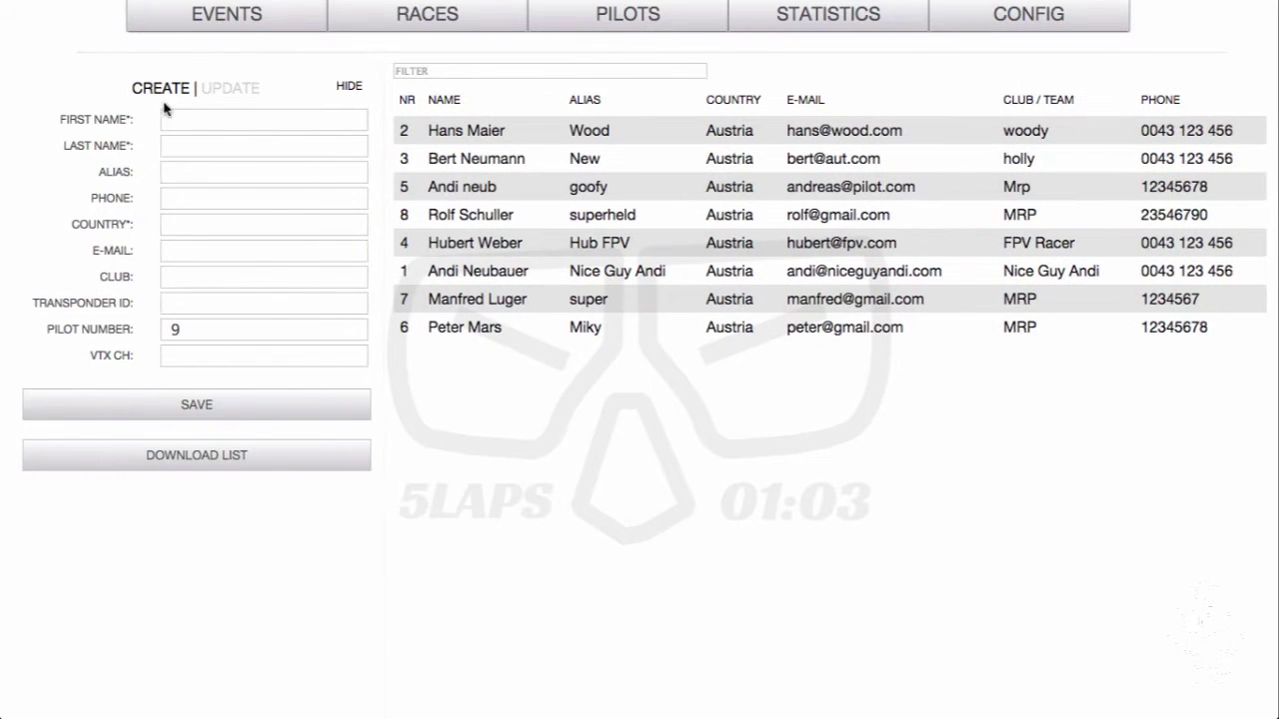
pyautogui.click(175, 120)
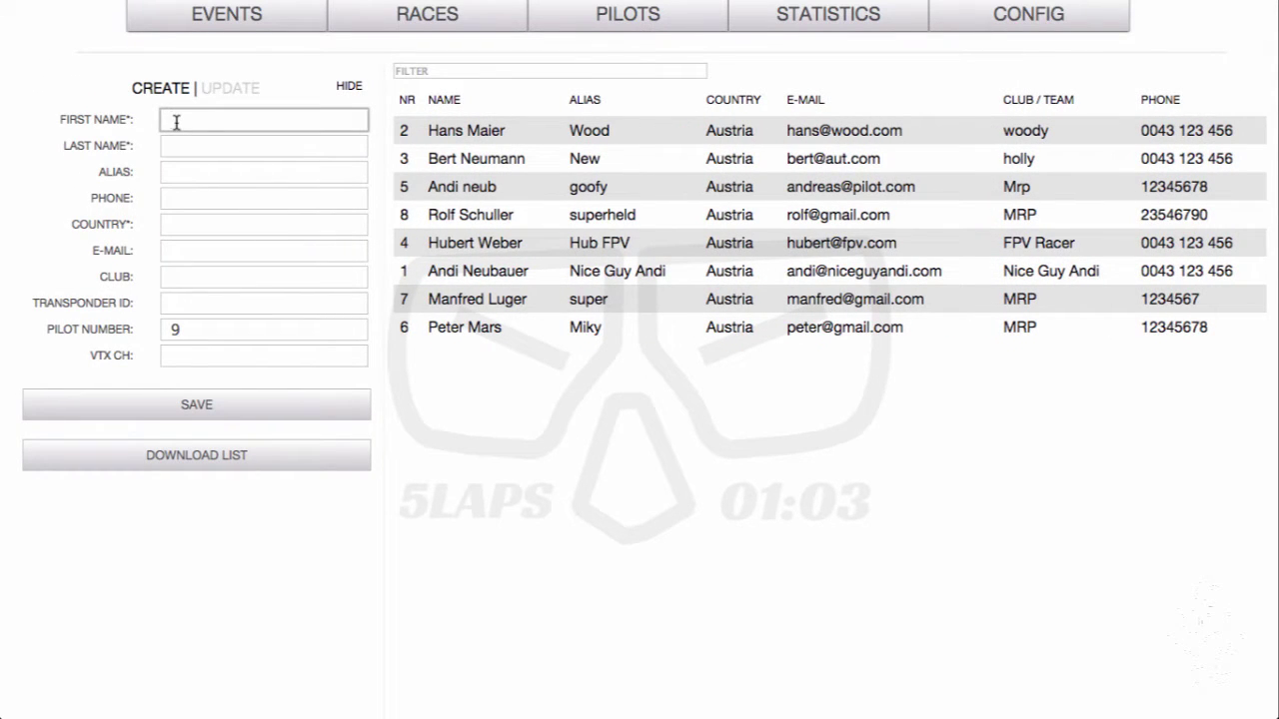
pyautogui.write('Handi')
pyautogui.press('BackSpace')
pyautogui.press('BackSpace')
pyautogui.write('s')
pyautogui.click(186, 145)
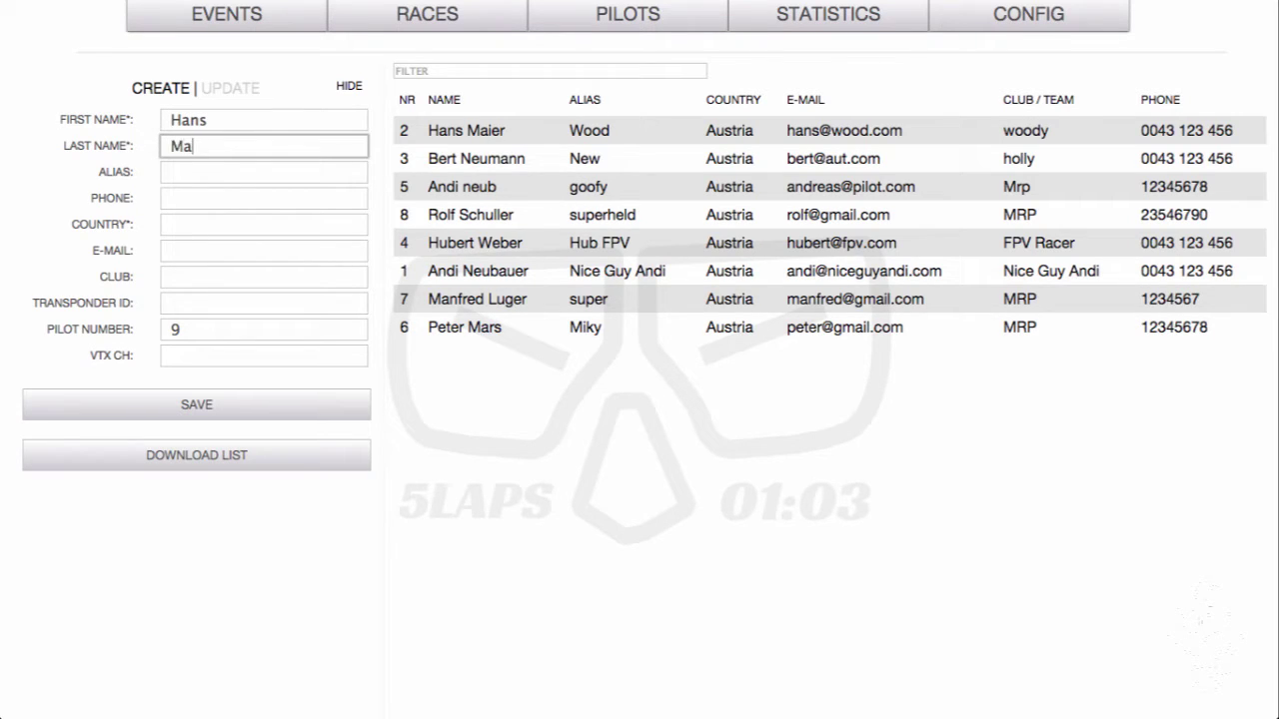
pyautogui.click(199, 173)
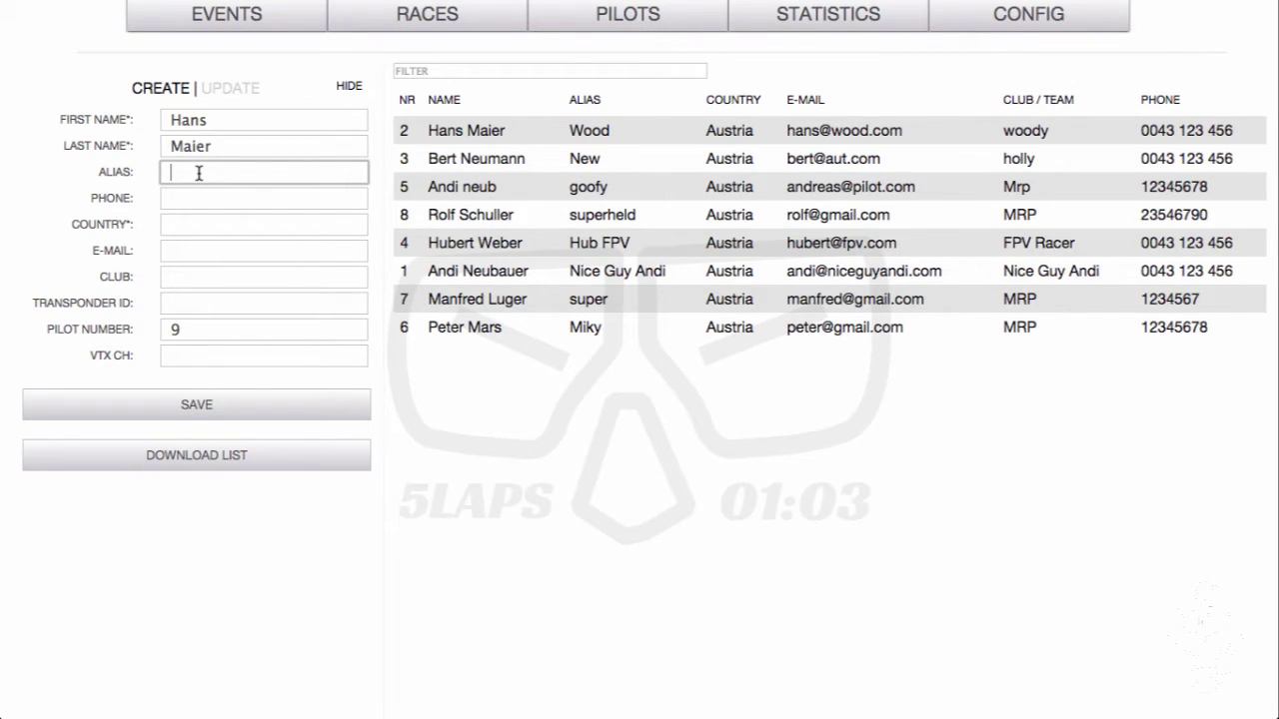
pyautogui.write('goofy')
# Add the phone number, country Austria, e-mail, club MRP and transponder 7348946, then save the pilot
pyautogui.click(174, 198)
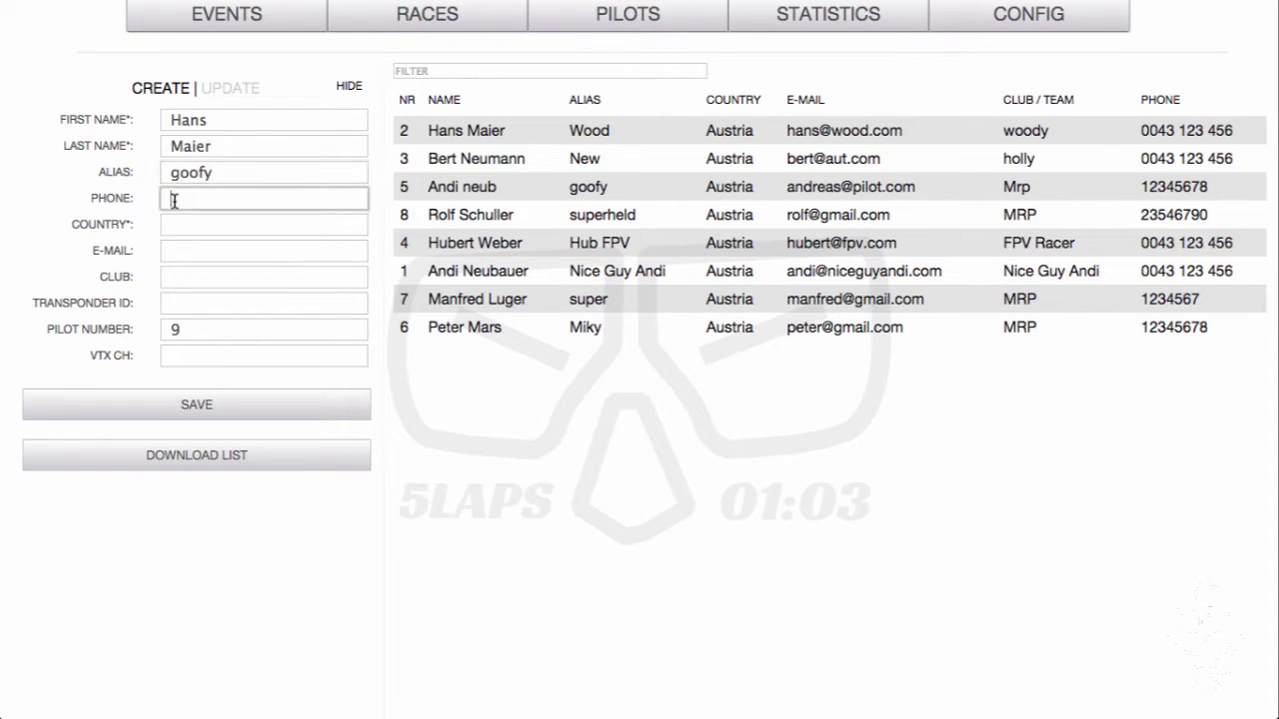
pyautogui.write('3498978')
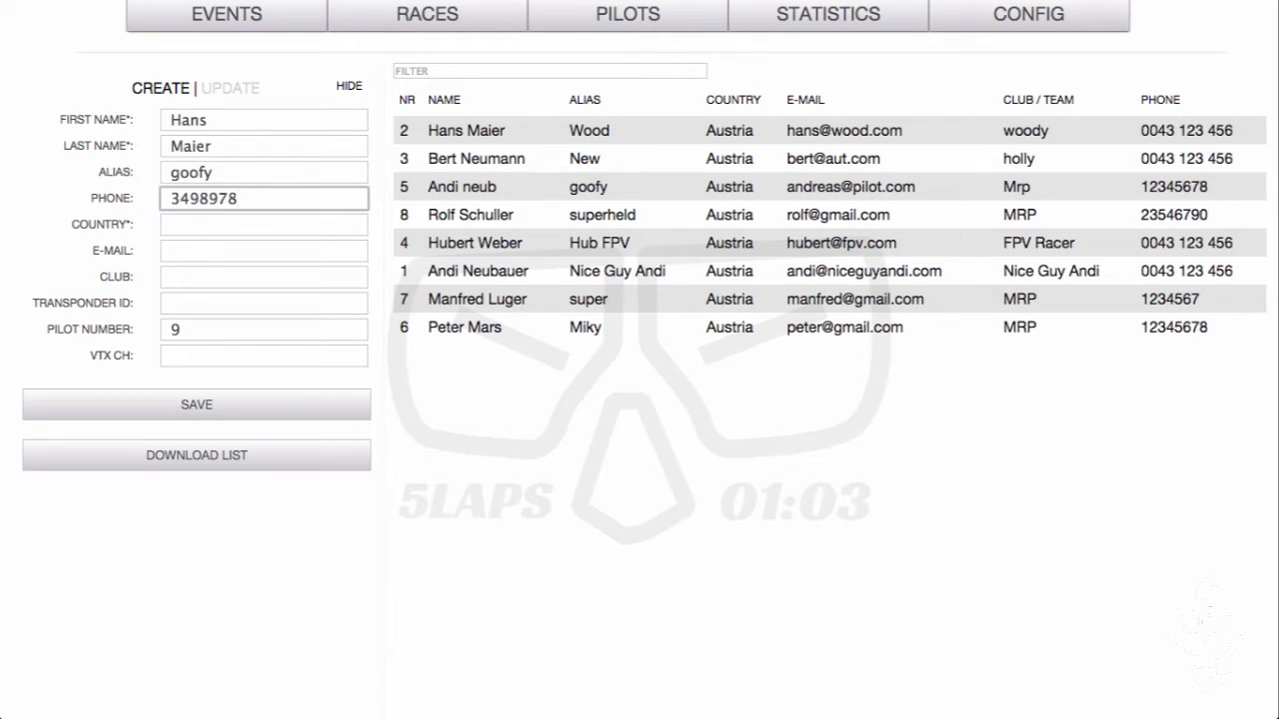
pyautogui.click(171, 222)
pyautogui.write('Austria')
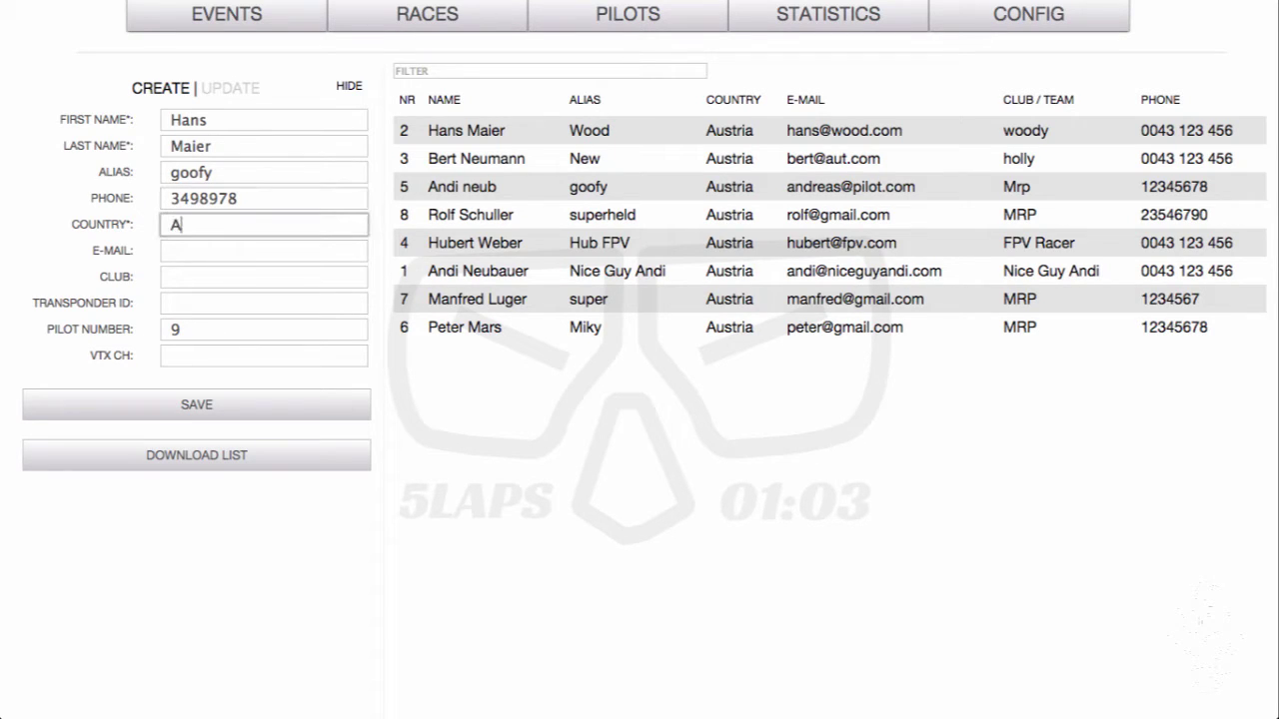
pyautogui.click(177, 252)
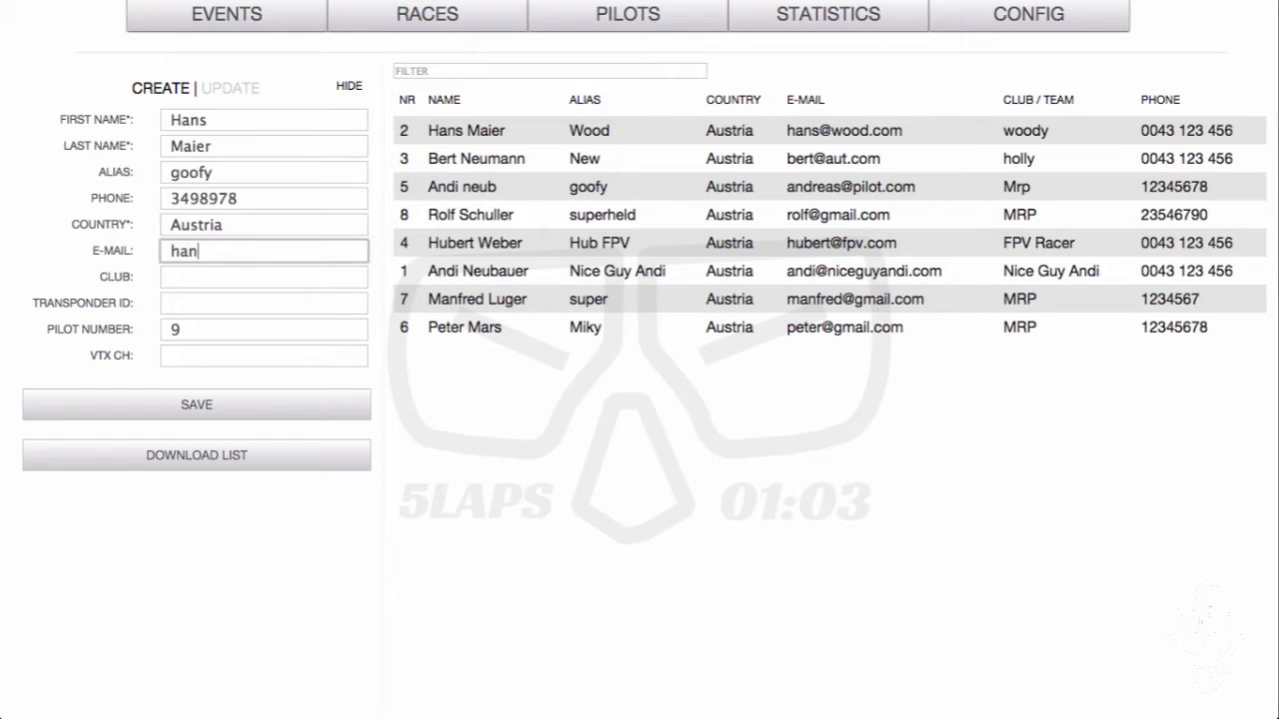
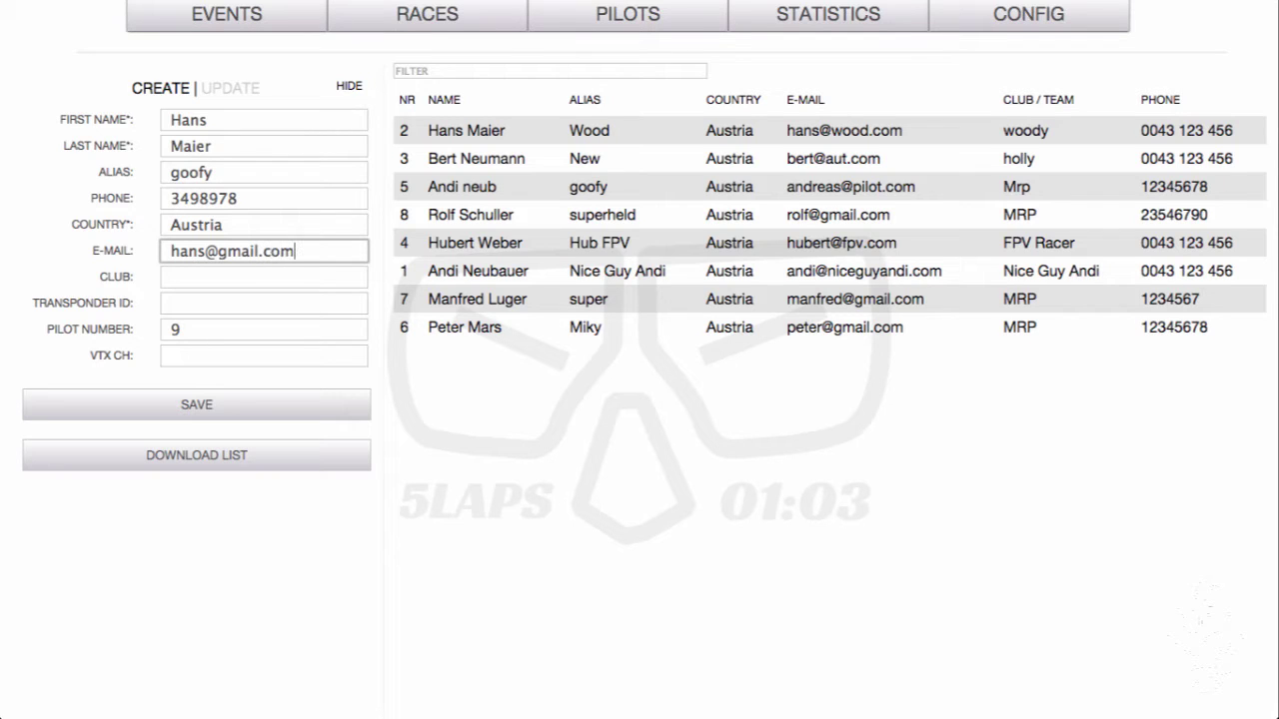
pyautogui.click(171, 280)
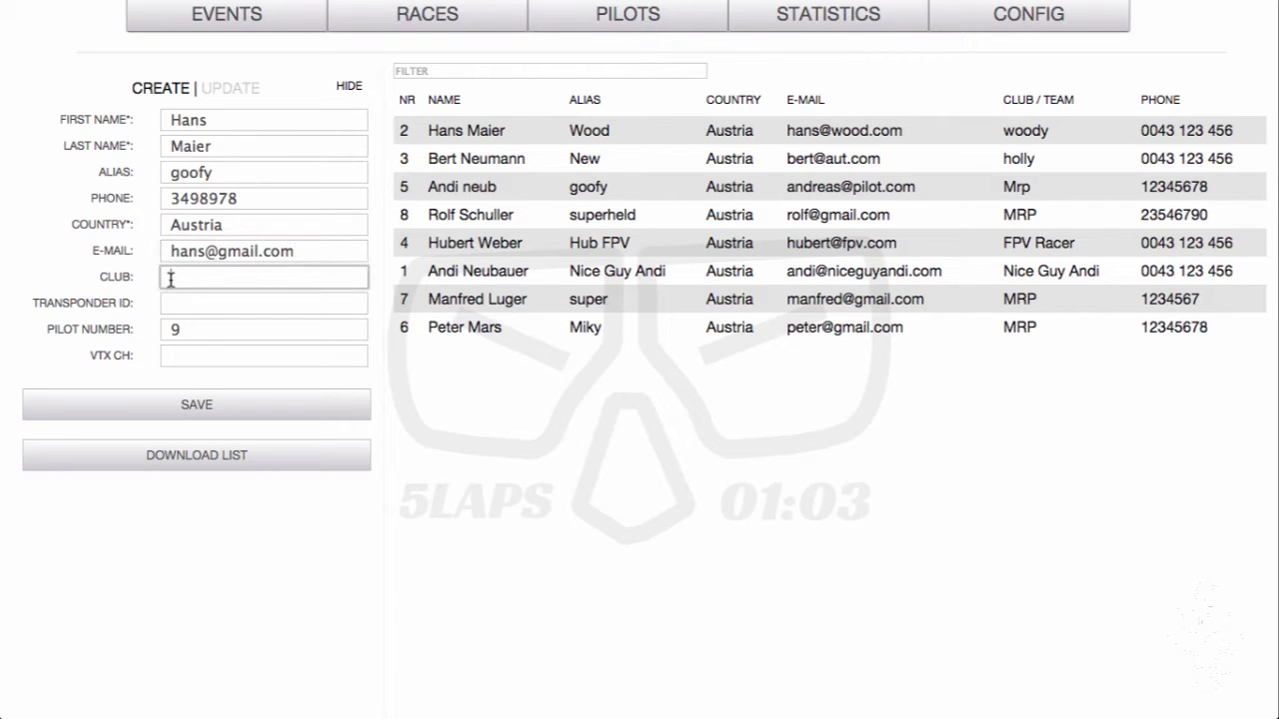
pyautogui.write('MRP')
pyautogui.click(180, 302)
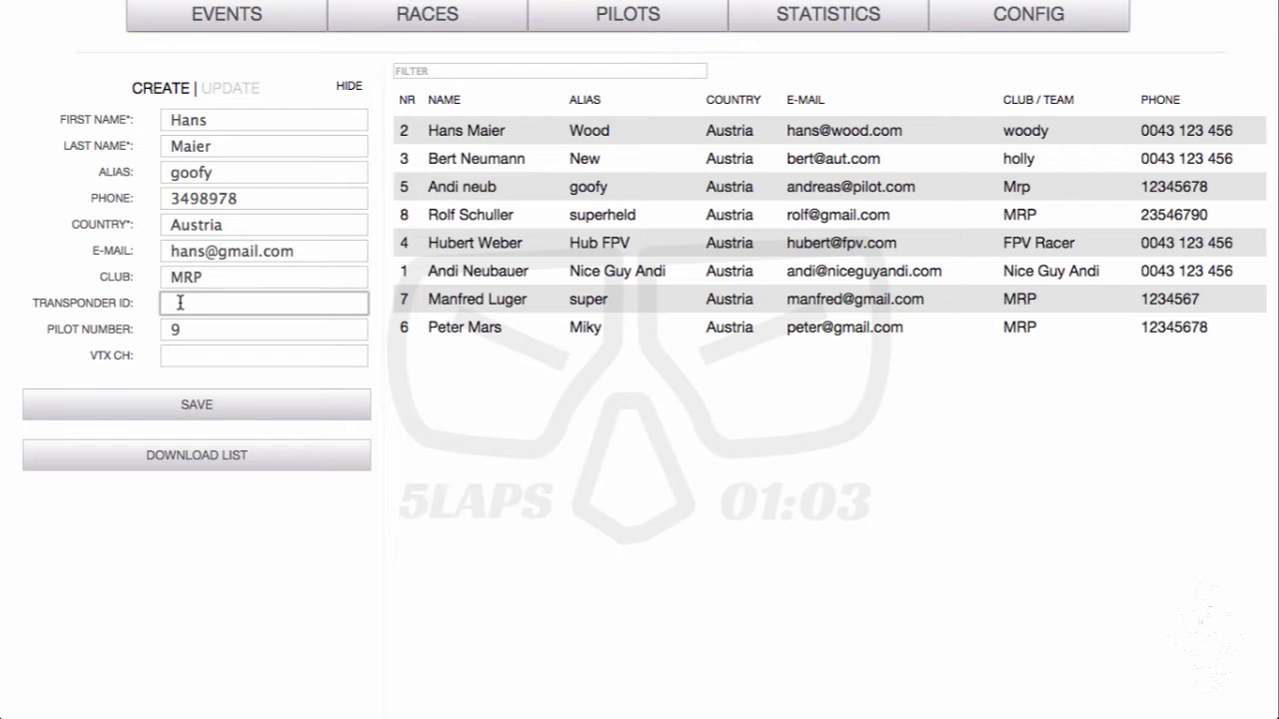
pyautogui.write('7348946')
pyautogui.click(143, 401)
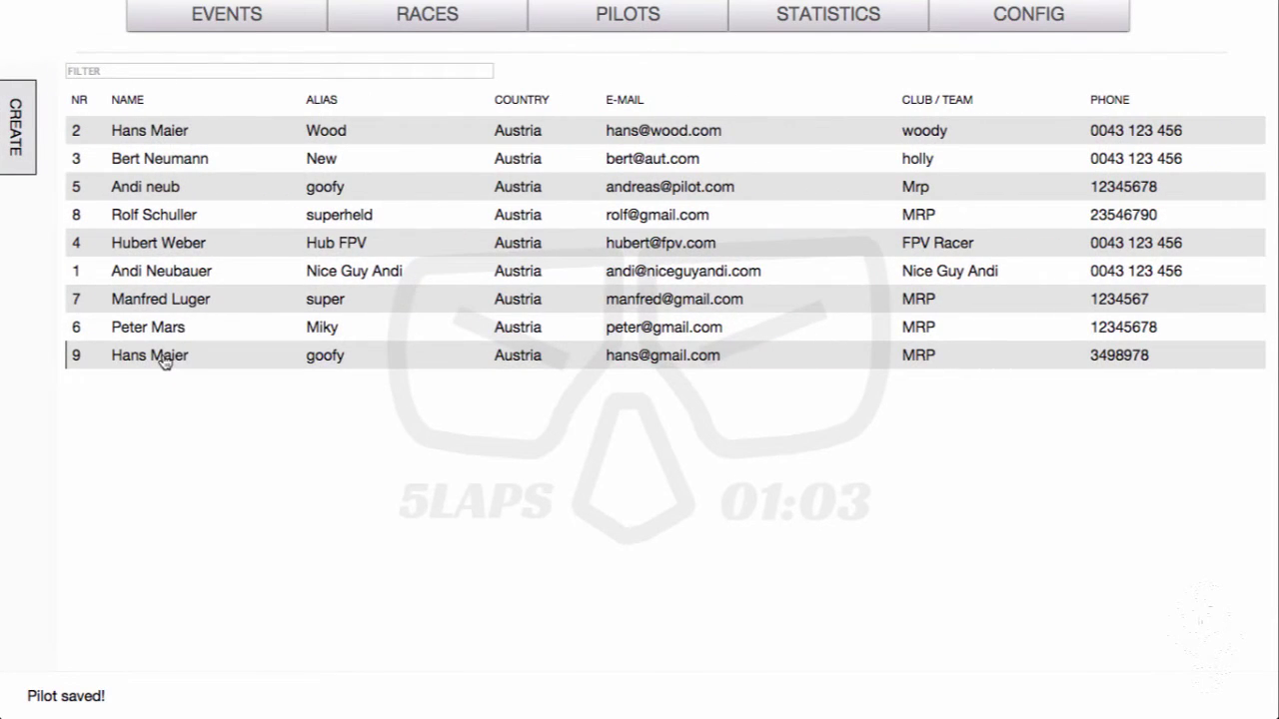
# Reopen pilot 9's record, scan the transponder and save it again until the save is confirmed
pyautogui.click(168, 357)
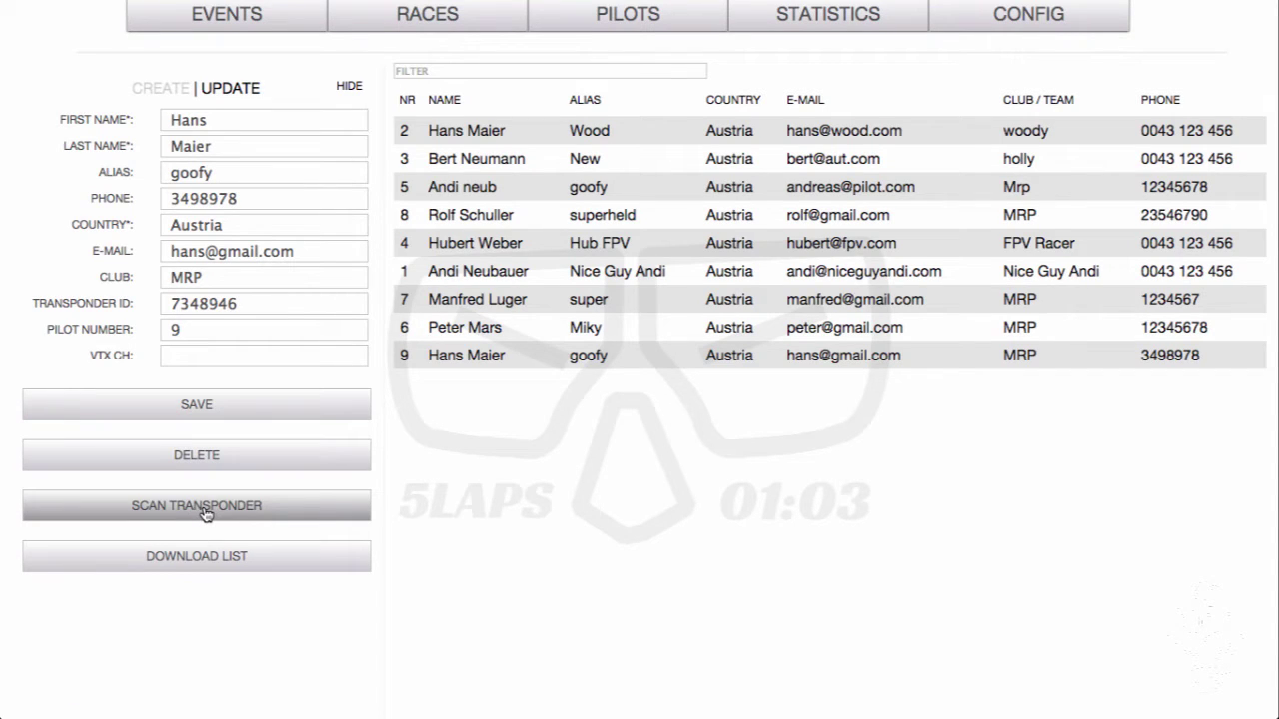
pyautogui.click(204, 513)
pyautogui.click(226, 410)
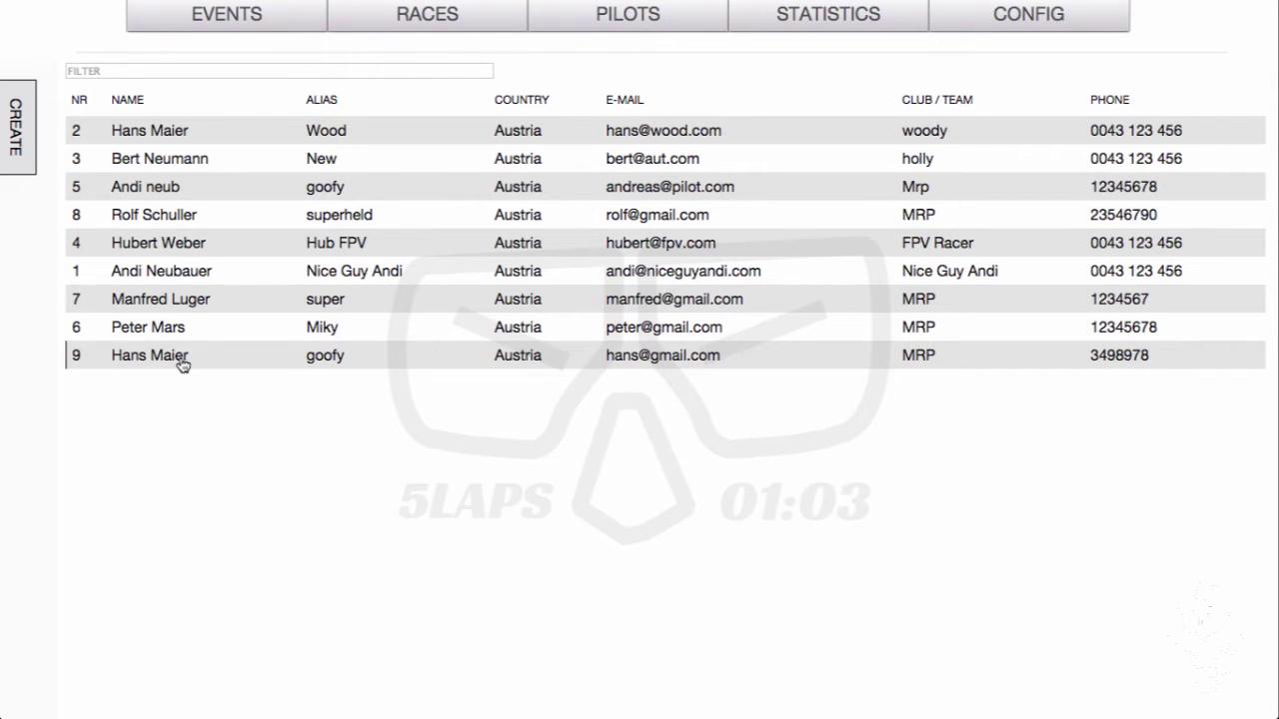
pyautogui.click(182, 366)
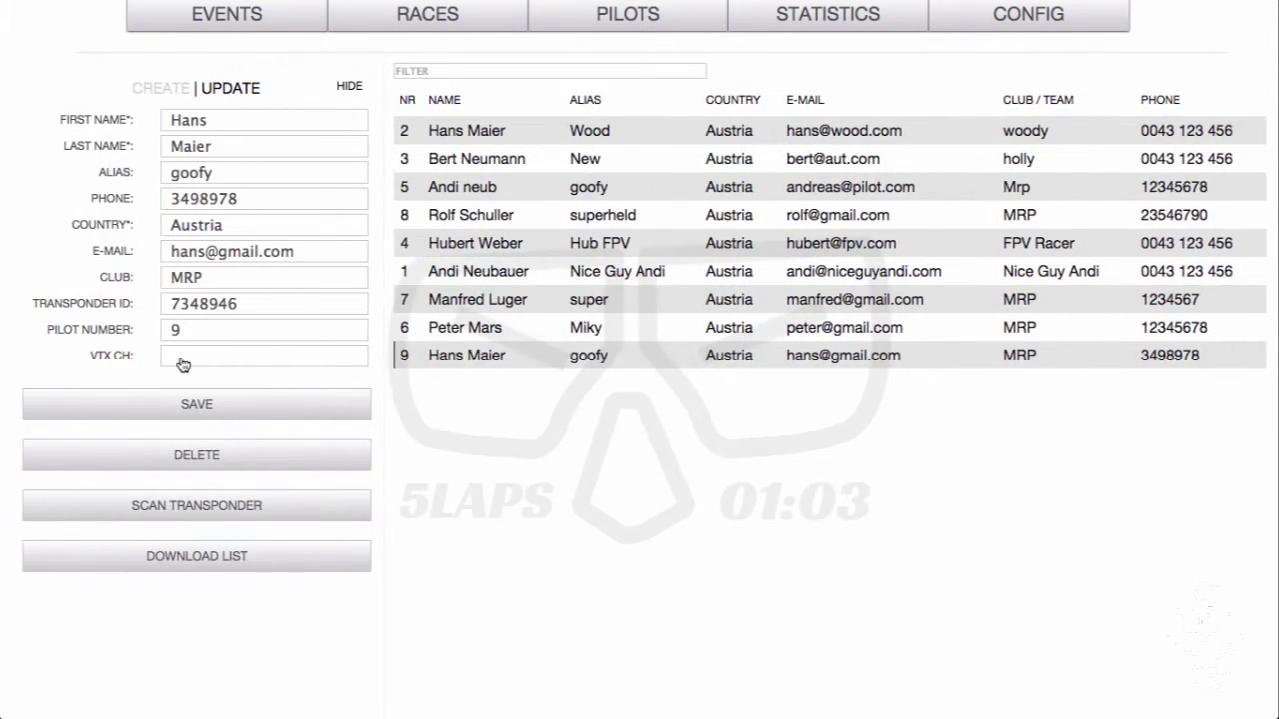
pyautogui.click(190, 560)
pyautogui.click(265, 414)
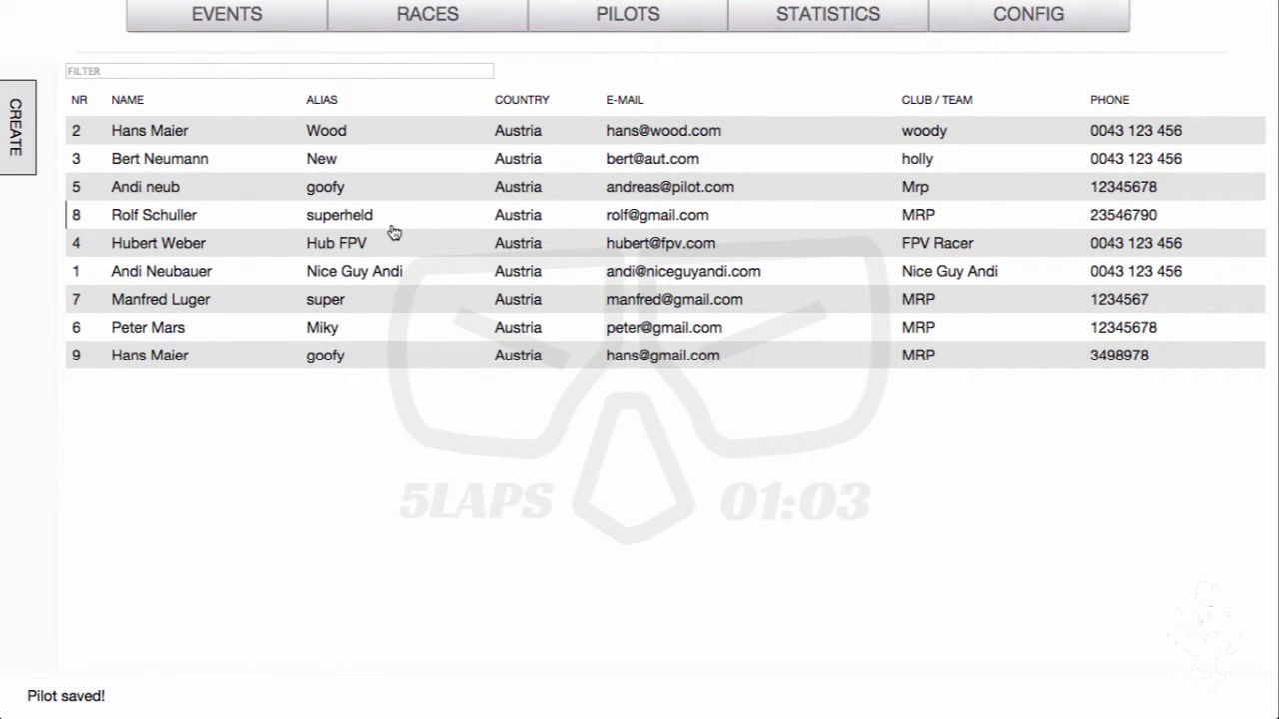
# Create a new event named 'Black Moon FPV Race' on the events page
pyautogui.click(235, 20)
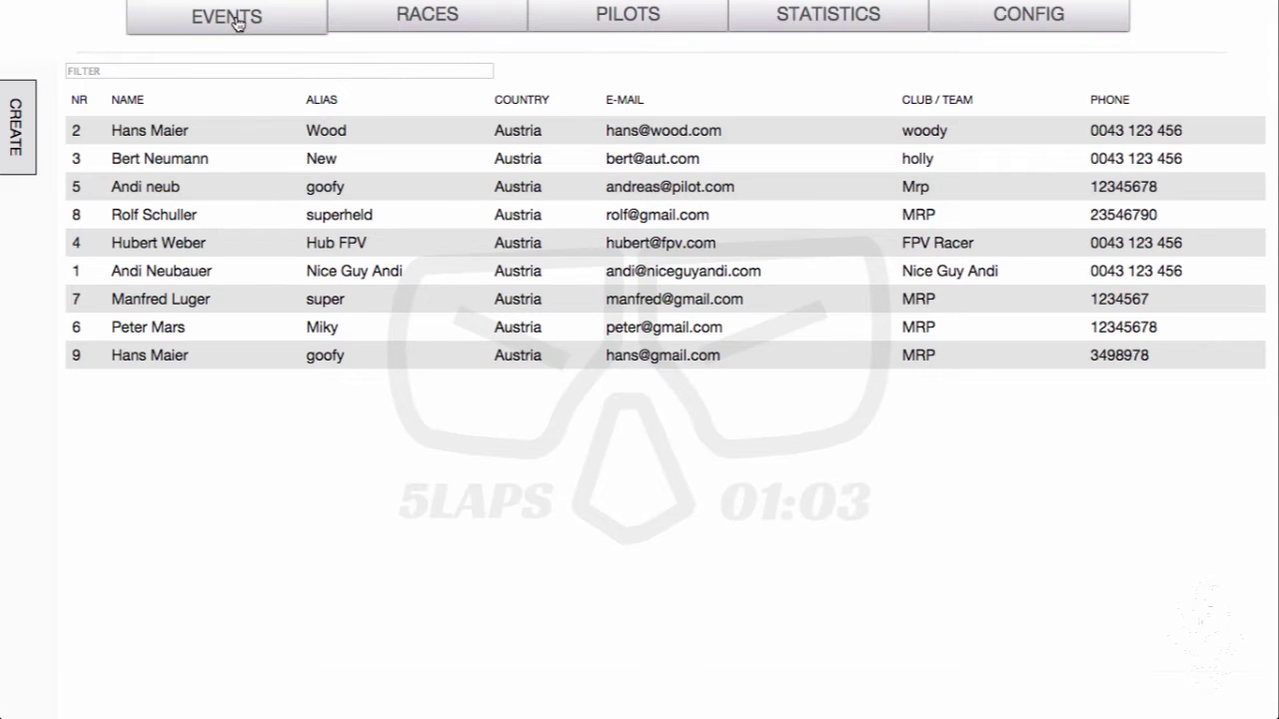
pyautogui.click(169, 89)
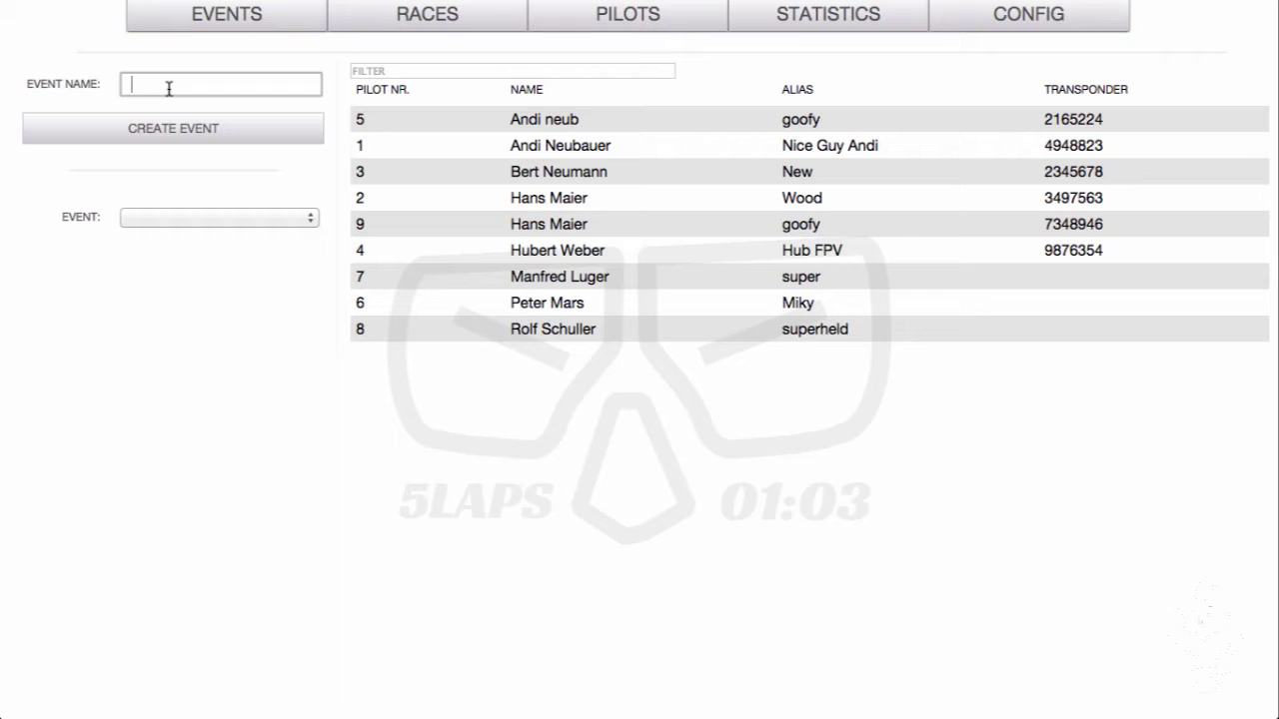
pyautogui.write('Black Moon')
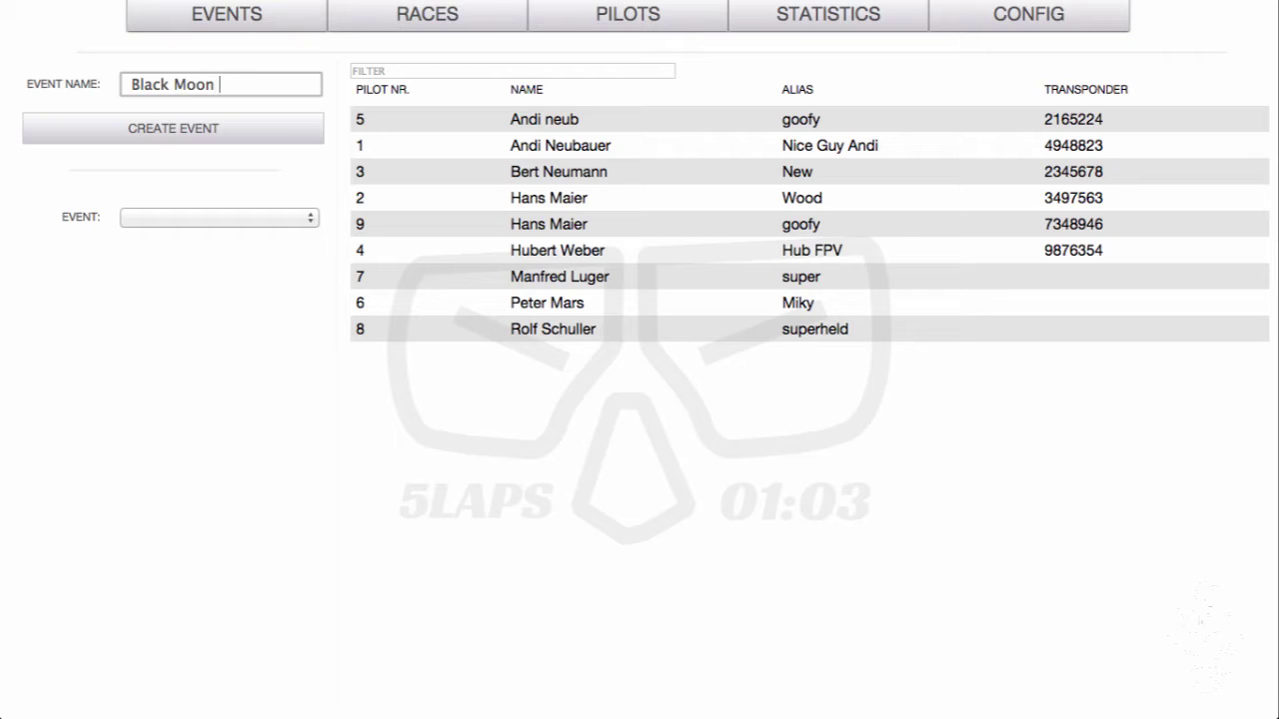
pyautogui.write(' FPV Race')
pyautogui.click(126, 132)
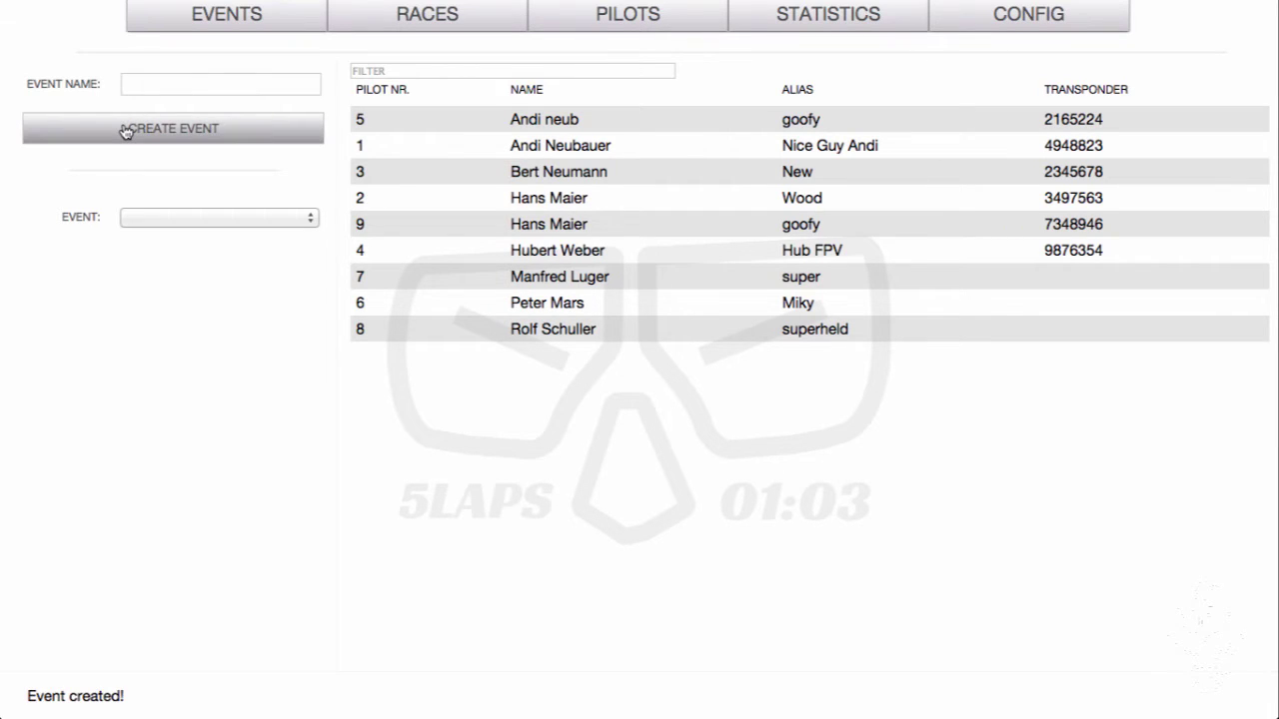
# Select the 14/7/2015 Black Moon FPV Race event and assign pilot 5 to it
pyautogui.click(313, 222)
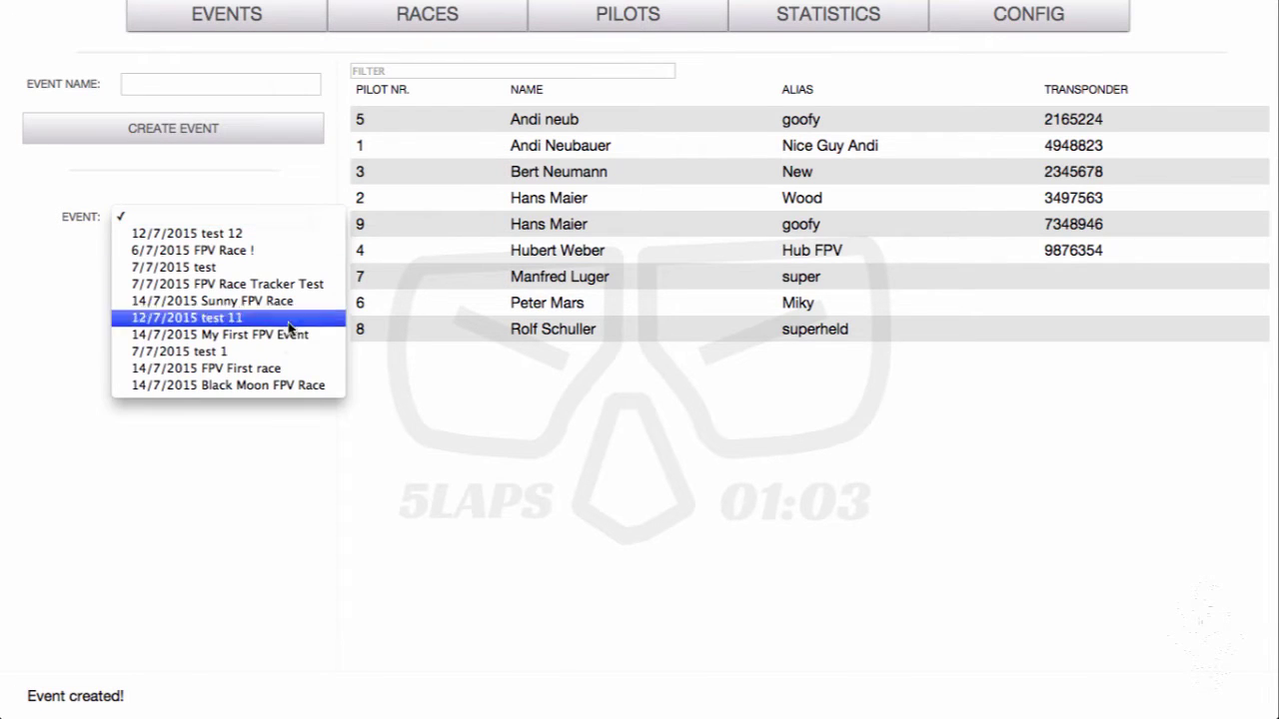
pyautogui.click(277, 392)
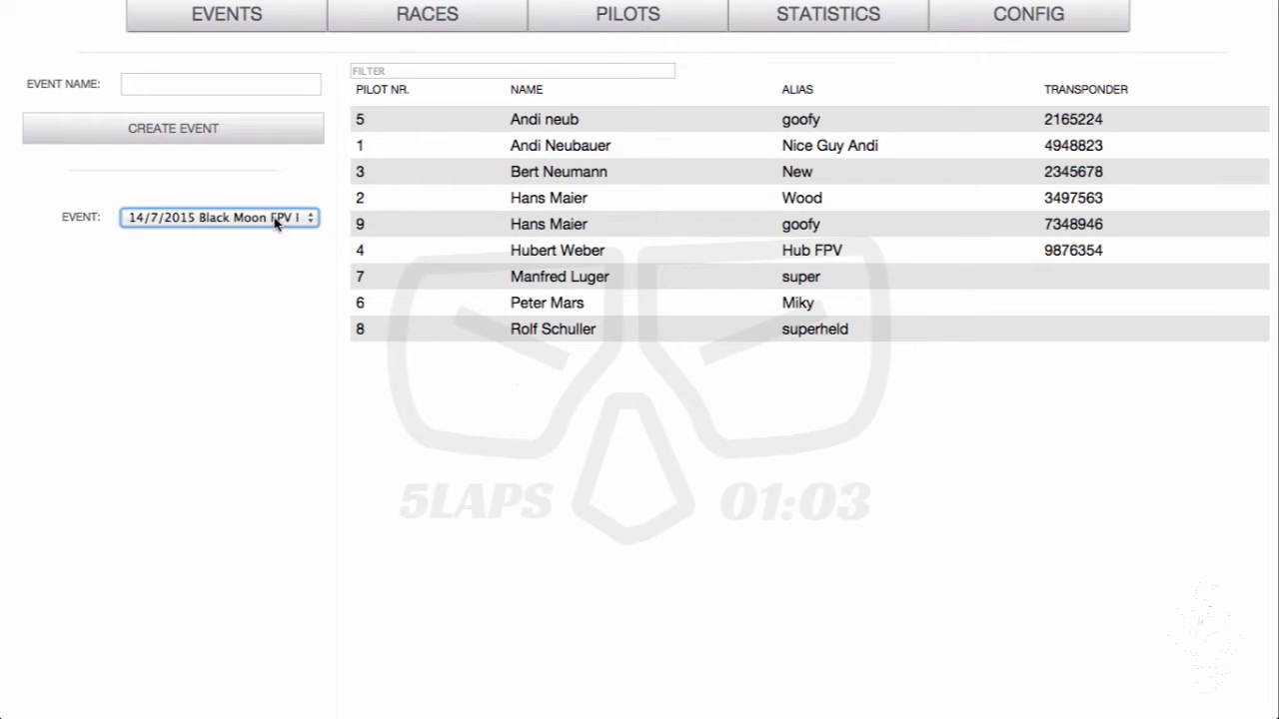
pyautogui.click(559, 120)
# Assign pilots 1, 3 and 2 to the Black Moon FPV Race event
pyautogui.click(544, 148)
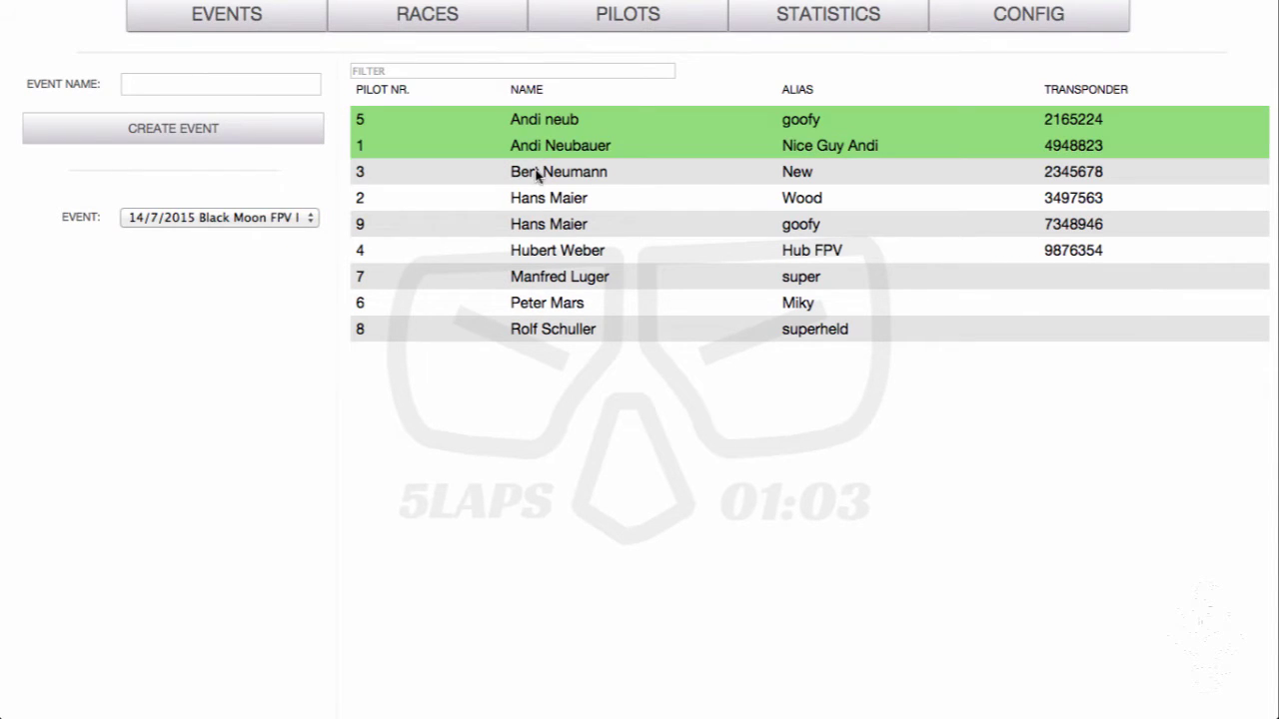
pyautogui.click(537, 174)
pyautogui.click(528, 198)
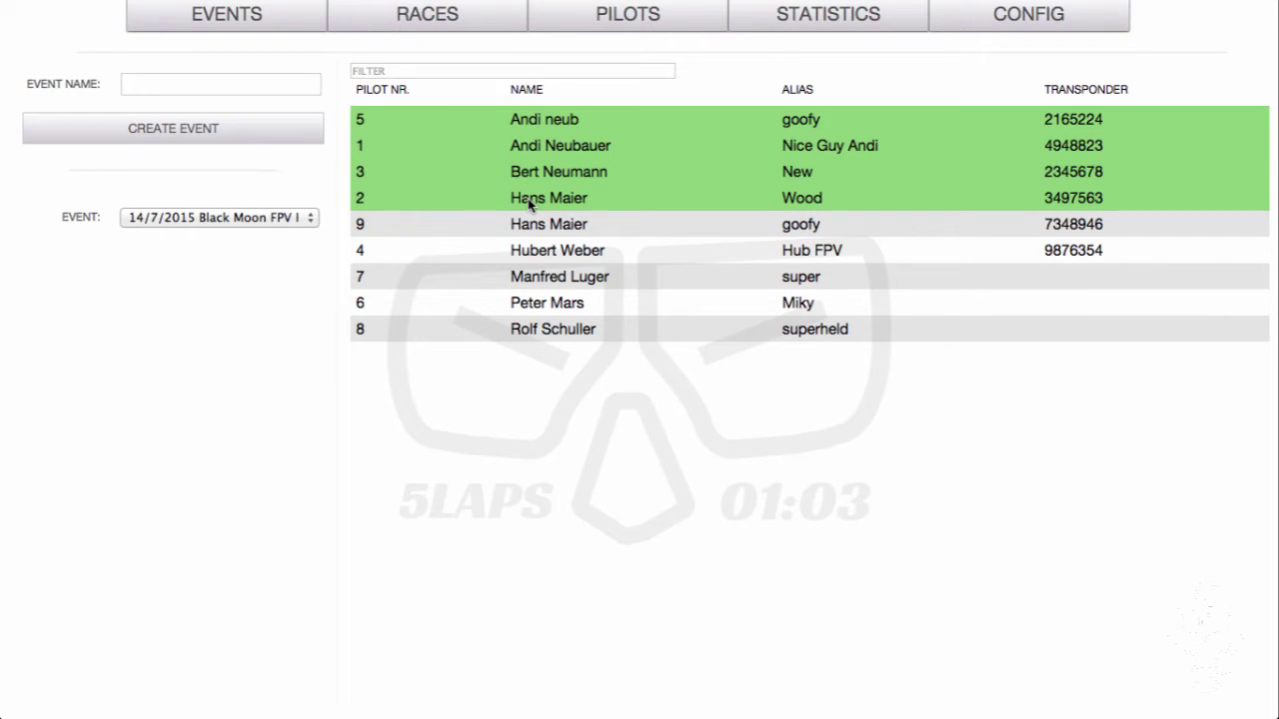
# Try filtering the pilot list by number 9 and by a pilot's name, then clear the filter
pyautogui.click(391, 62)
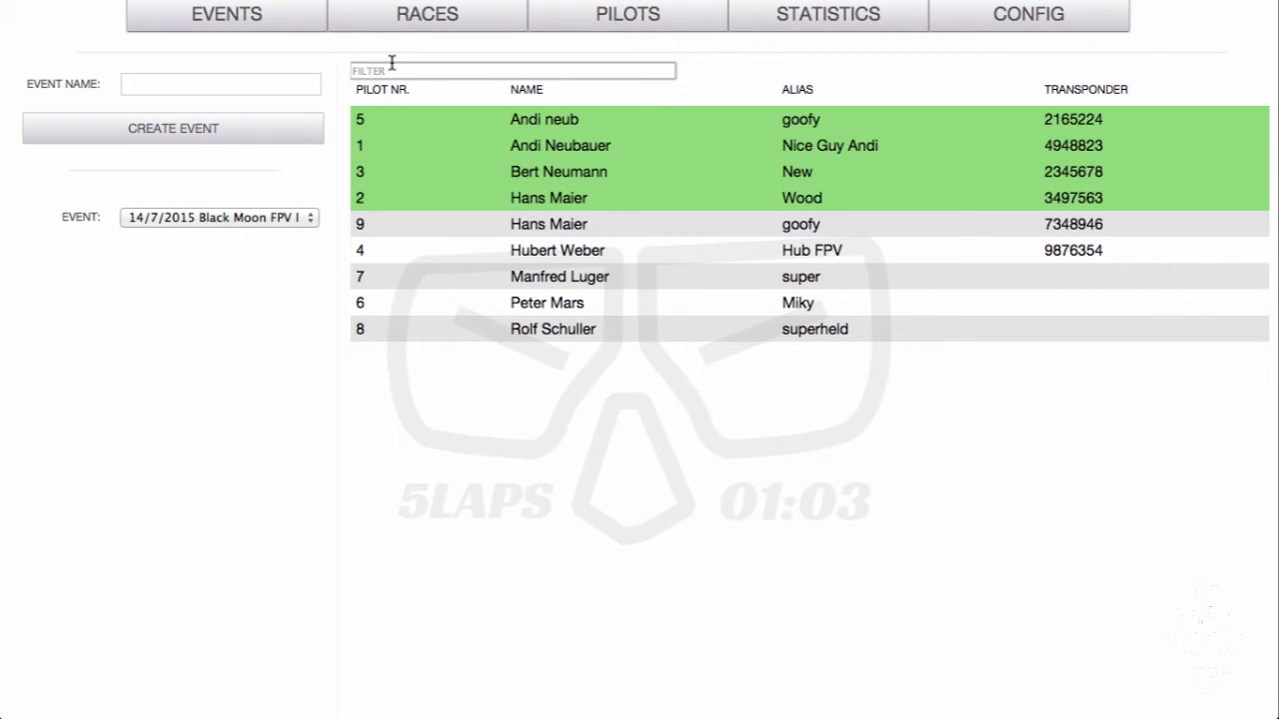
pyautogui.write('9')
pyautogui.press('BackSpace')
pyautogui.write('andi')
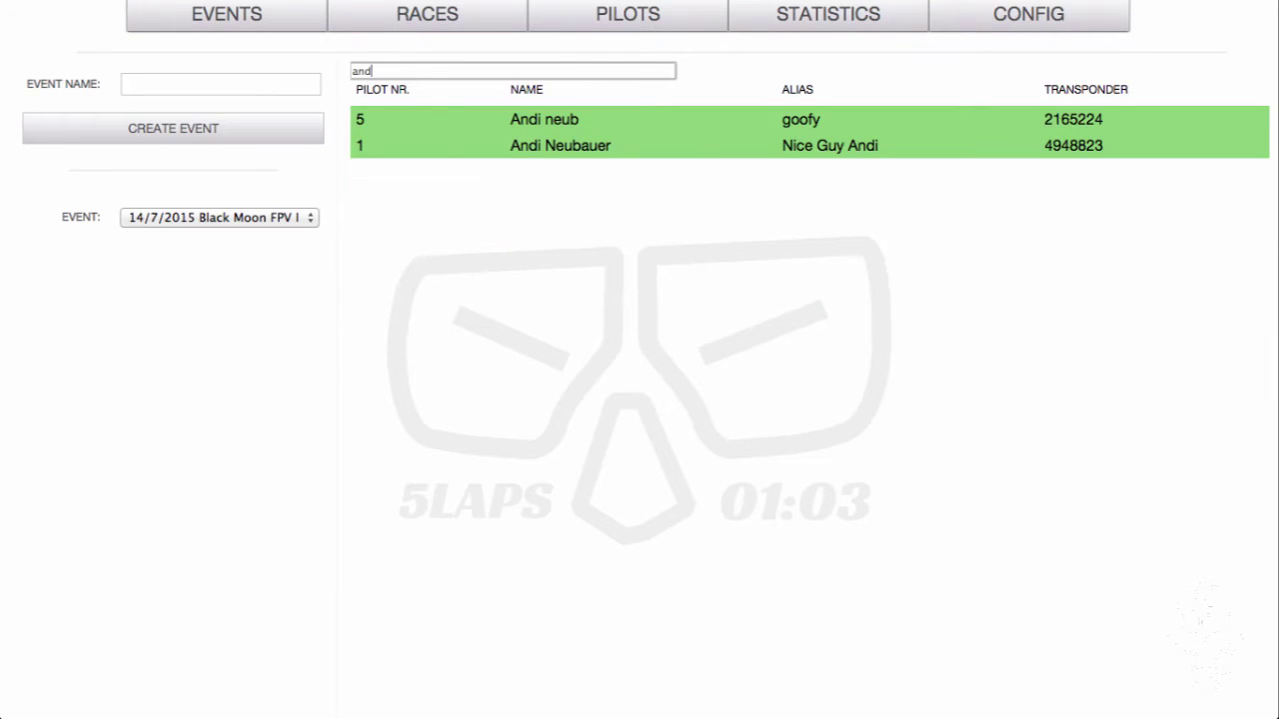
pyautogui.press('BackSpace')
pyautogui.press('BackSpace')
pyautogui.press('BackSpace')
pyautogui.press('BackSpace')
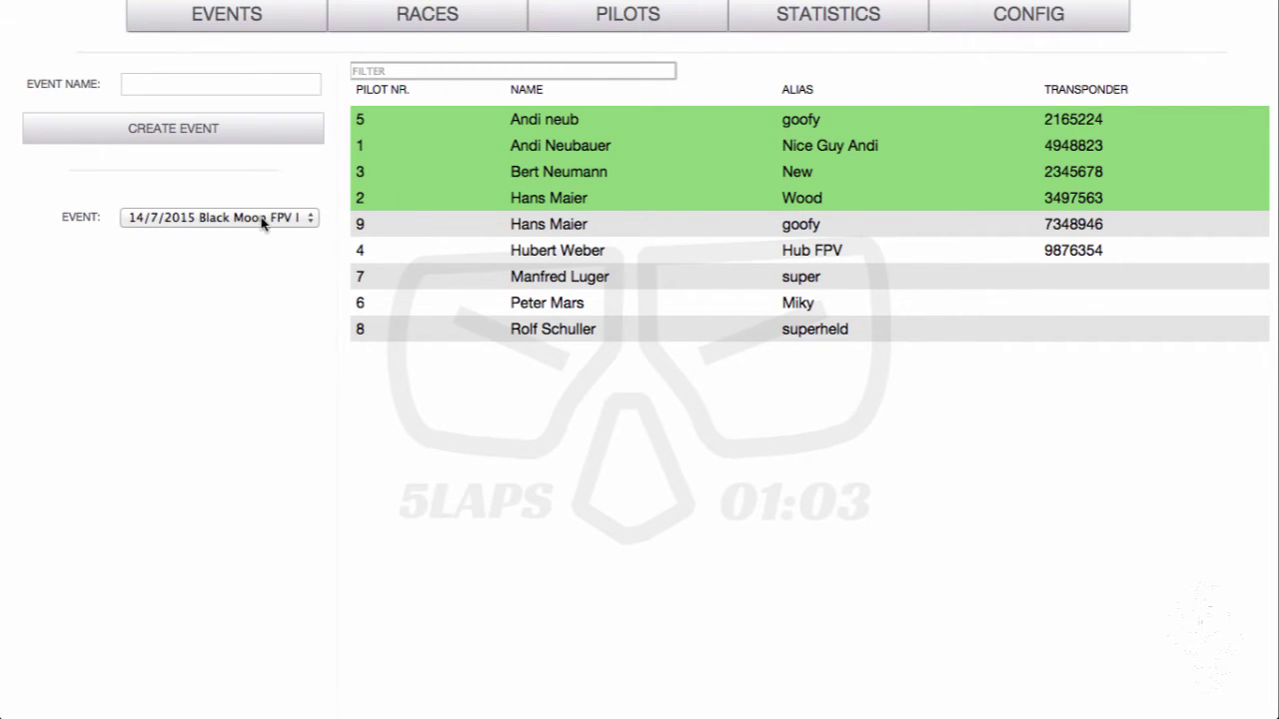
# Choose the 14/7/2015 Black Moon FPV Race event in the race setup
pyautogui.click(424, 18)
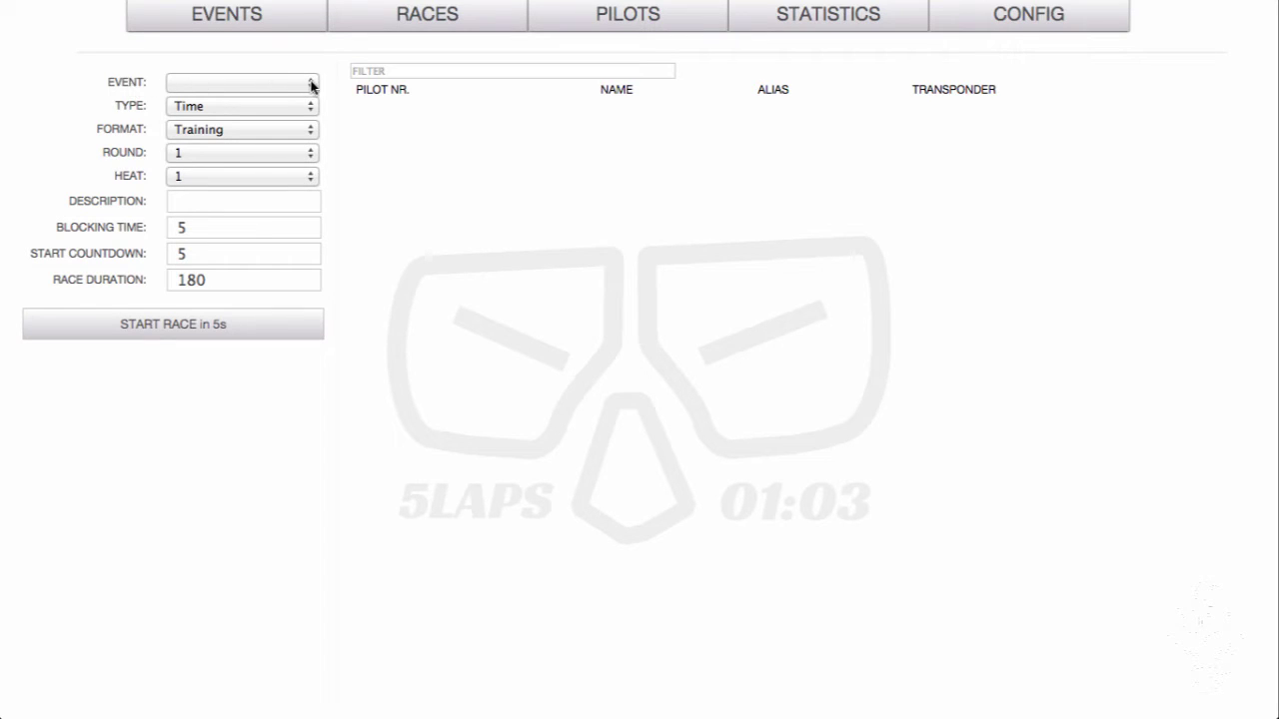
pyautogui.click(311, 86)
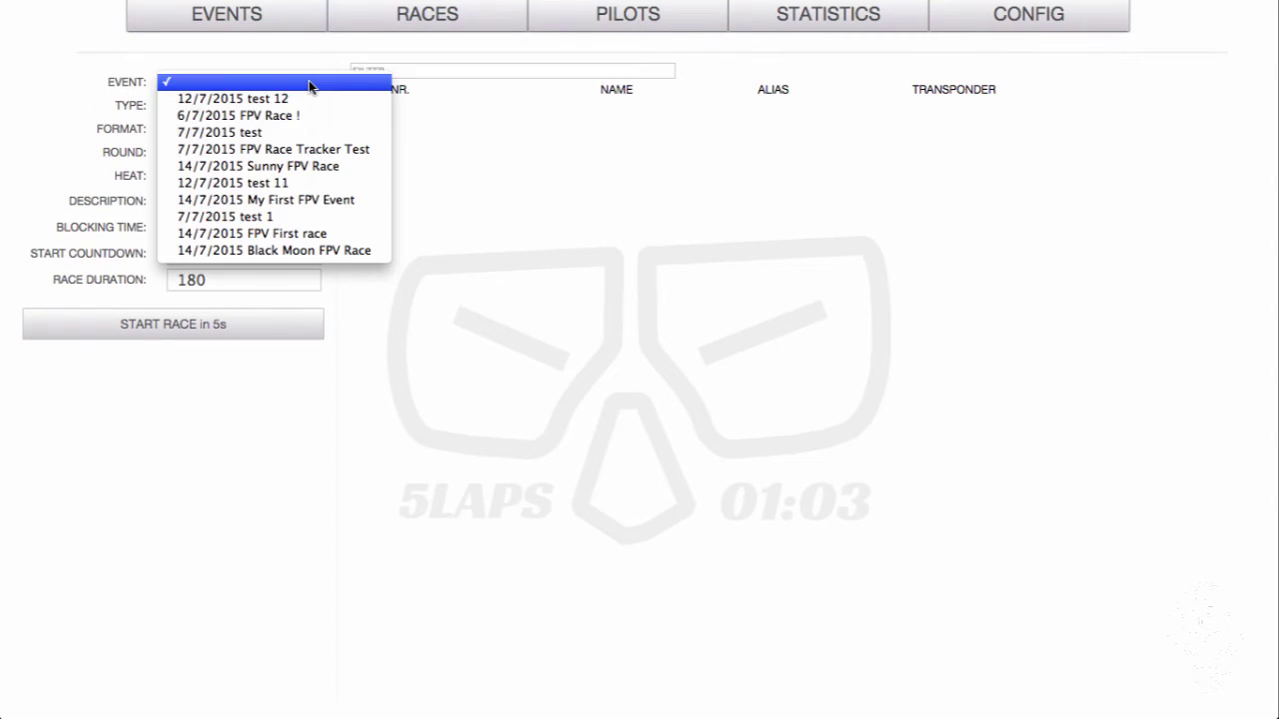
pyautogui.click(257, 252)
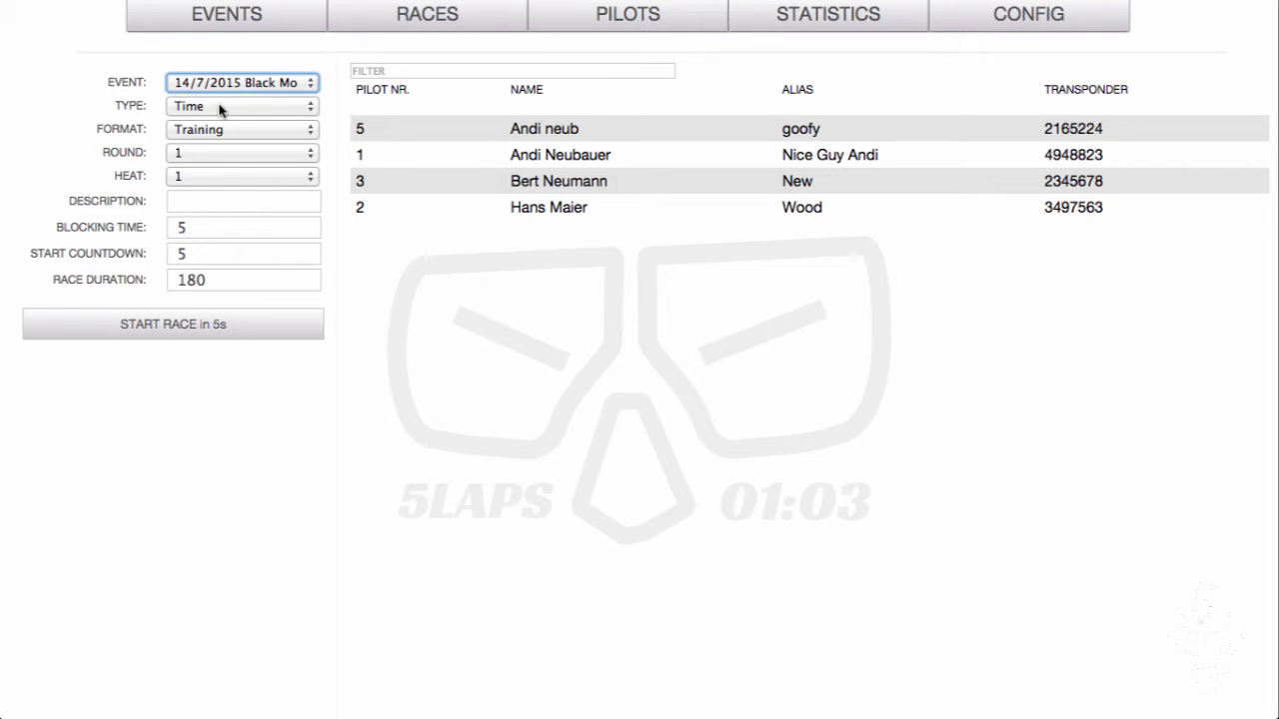
# Keep the race type as Time and change the race duration from 180 to 330 seconds
pyautogui.click(310, 108)
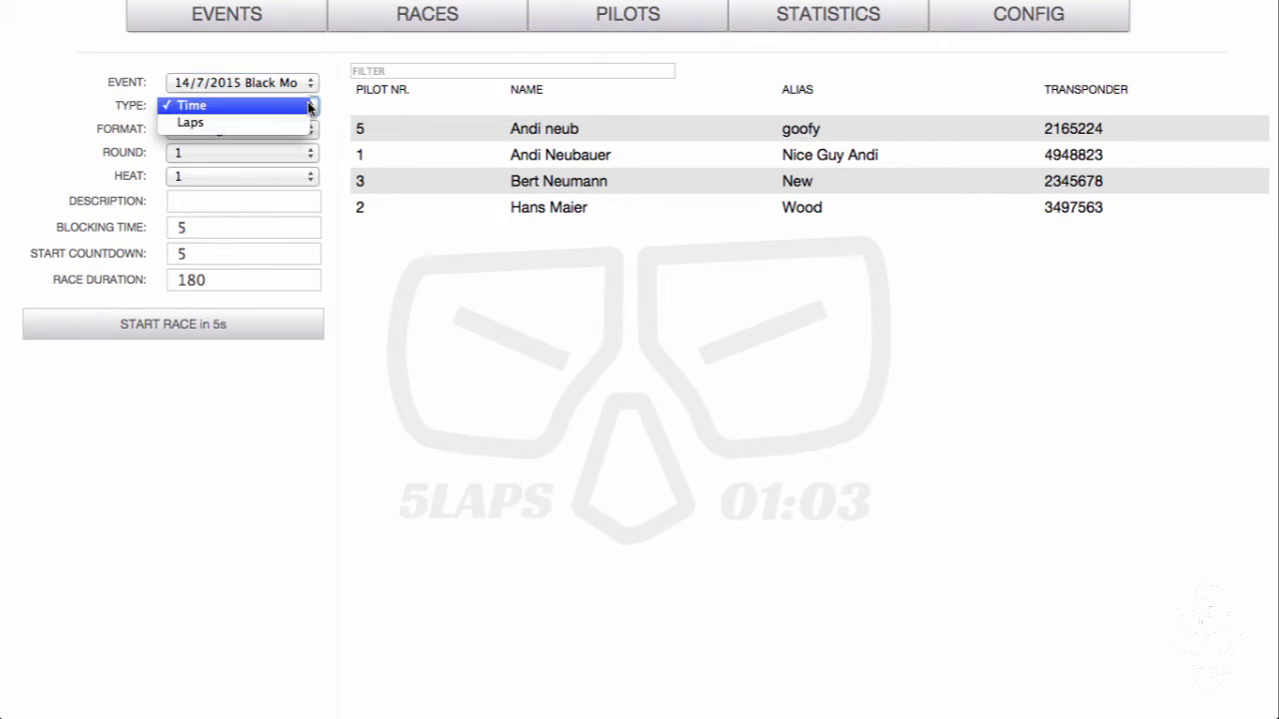
pyautogui.click(277, 121)
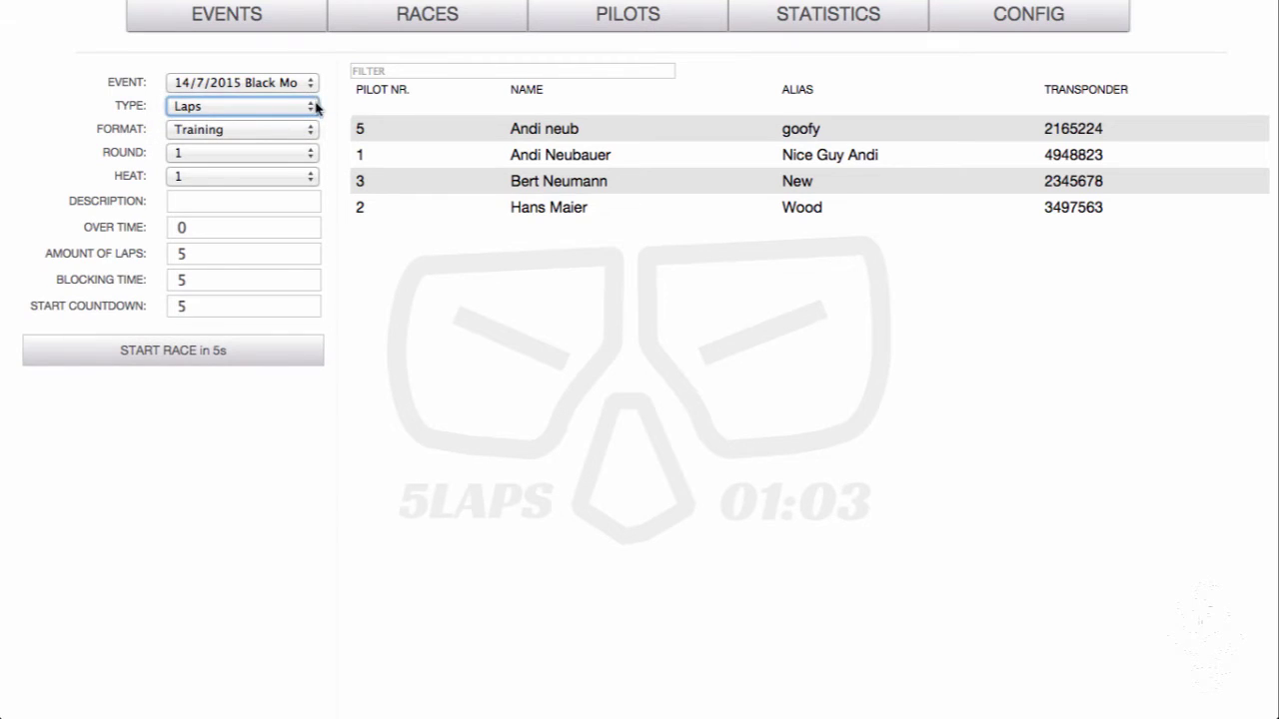
pyautogui.click(313, 104)
pyautogui.click(266, 91)
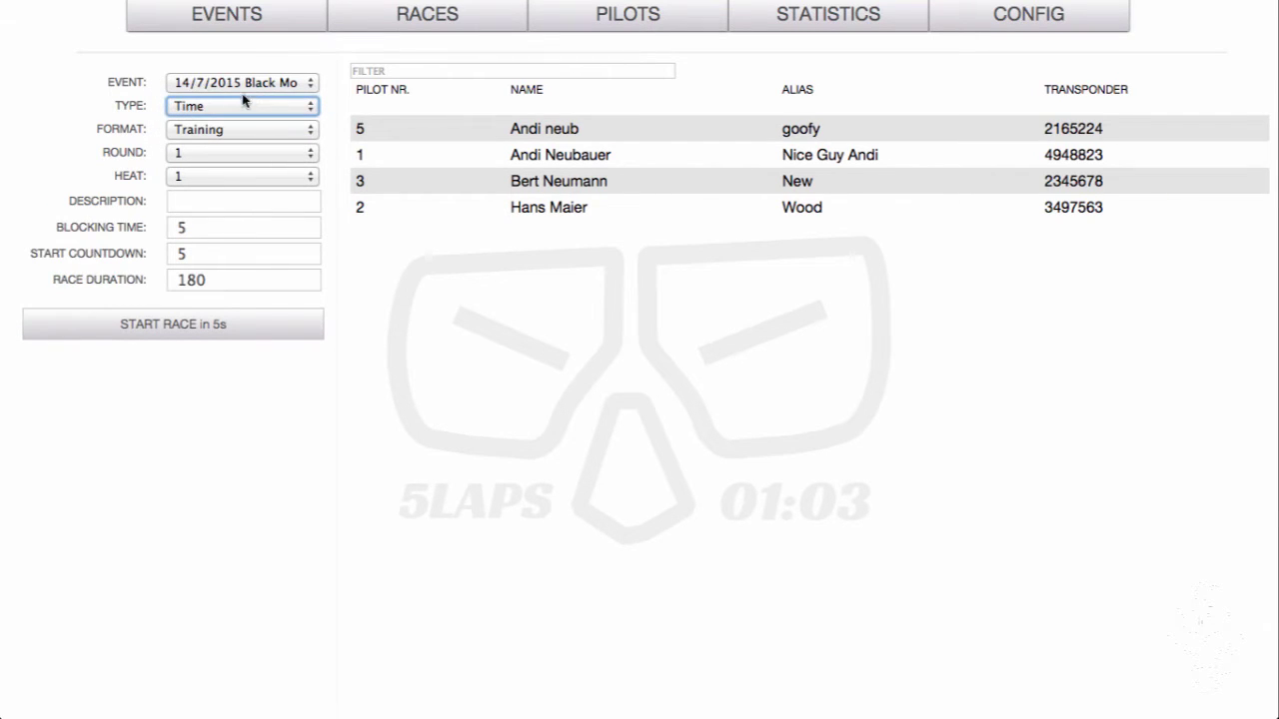
pyautogui.click(228, 280)
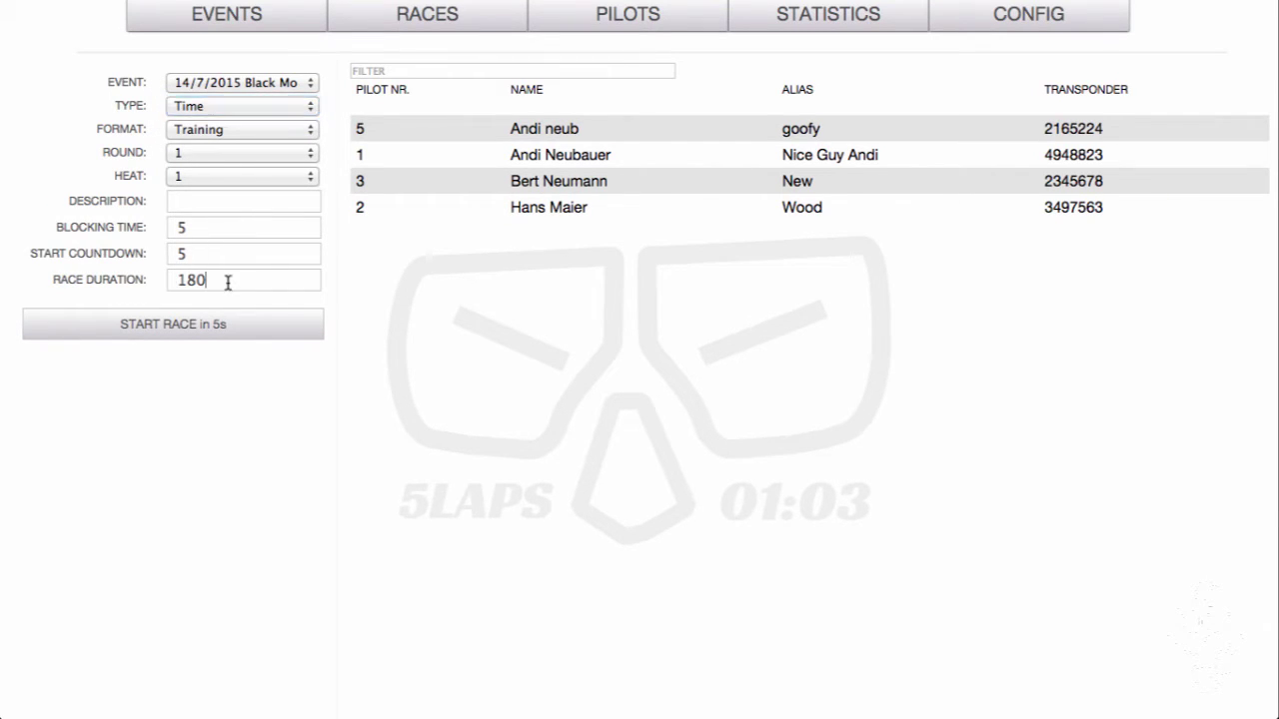
pyautogui.press('BackSpace')
pyautogui.press('BackSpace')
pyautogui.press('BackSpace')
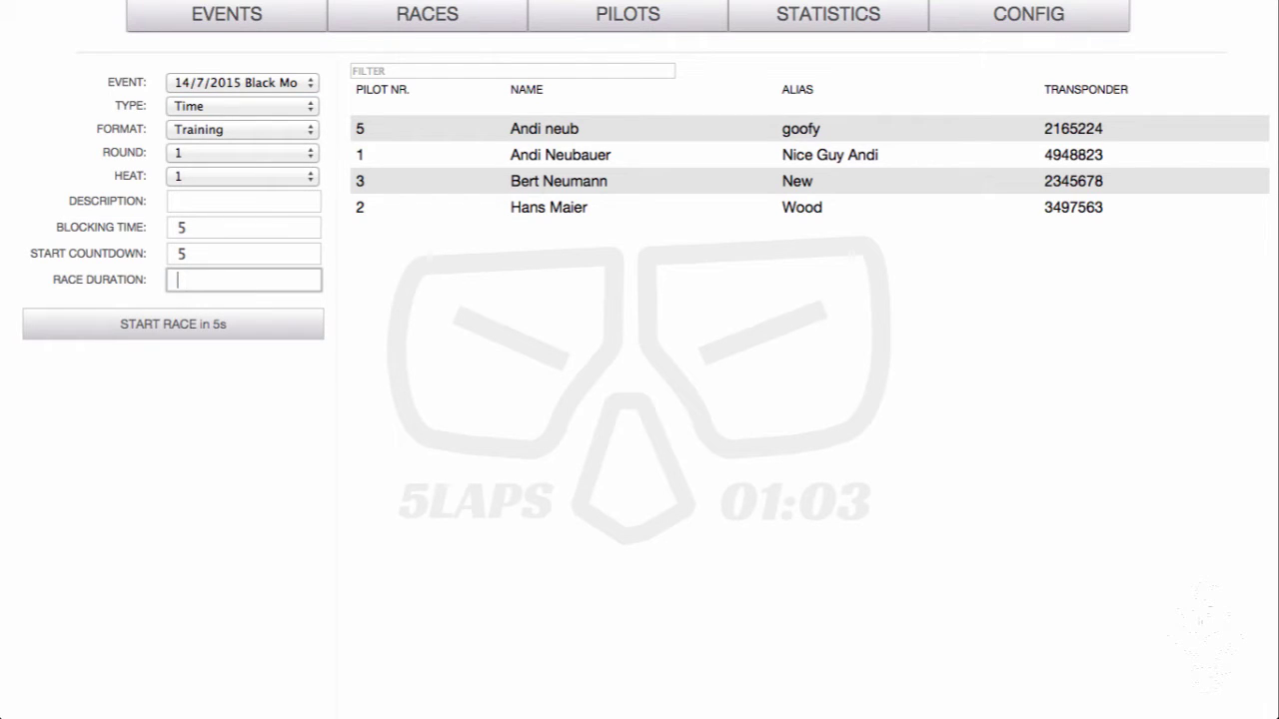
pyautogui.write('330')
# Make the race a Laps race with the lap amount set to 5
pyautogui.click(310, 106)
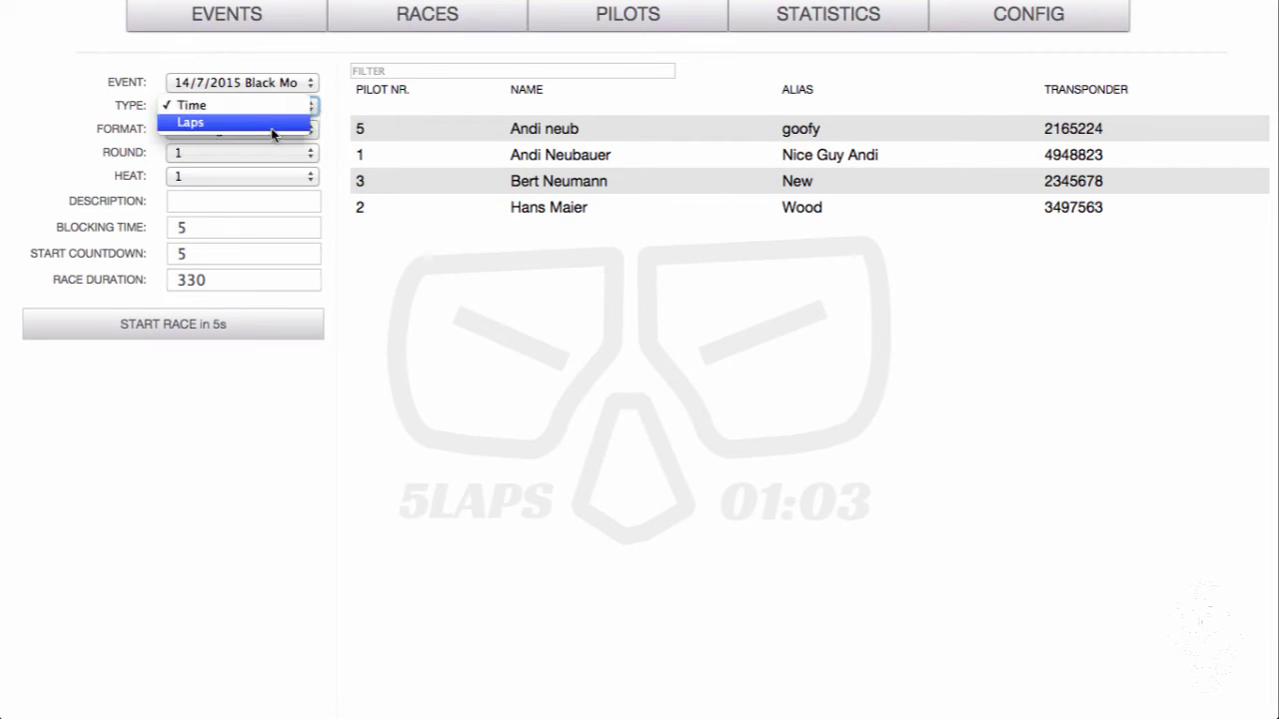
pyautogui.click(270, 126)
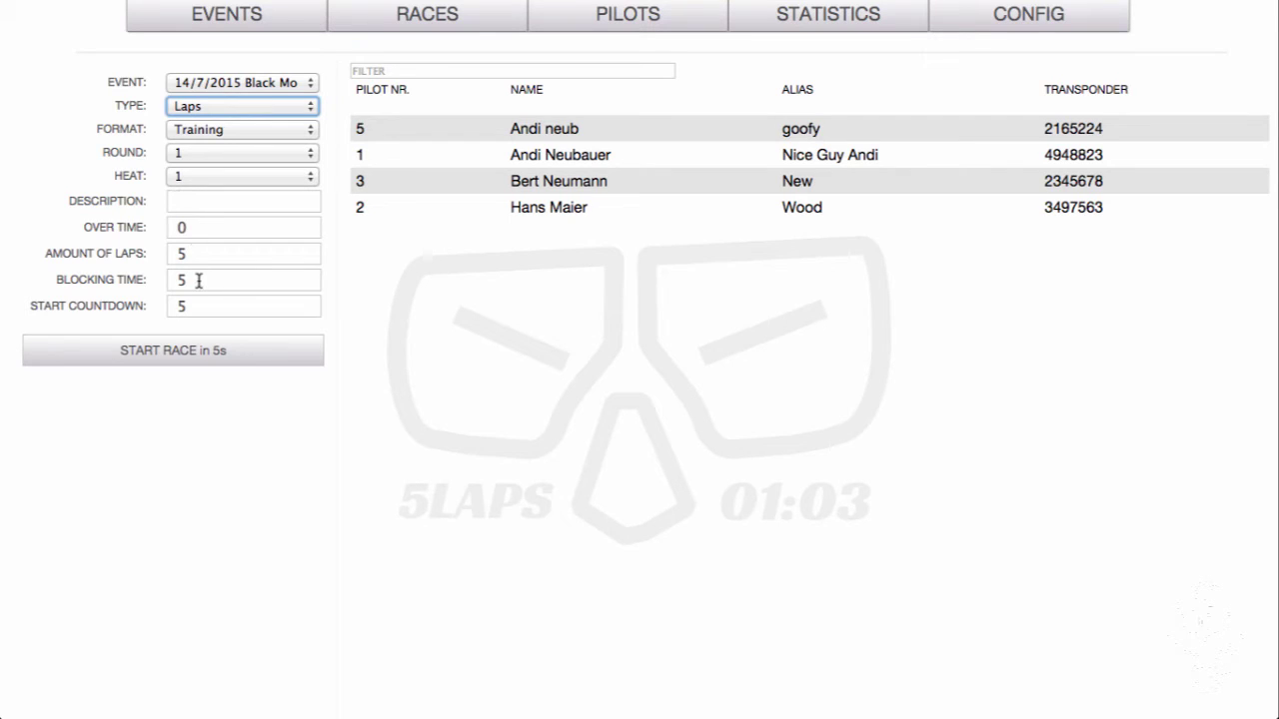
pyautogui.click(210, 257)
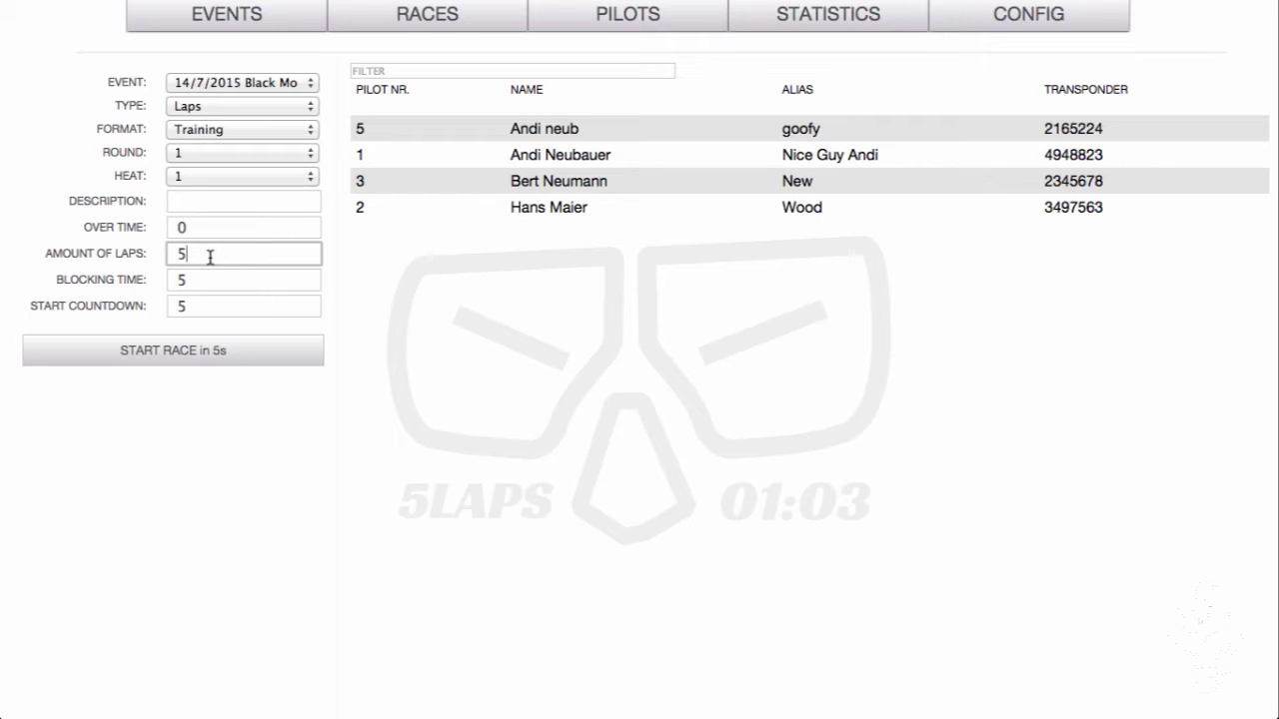
pyautogui.press('BackSpace')
pyautogui.write('8')
pyautogui.press('BackSpace')
pyautogui.write('5')
# Change the race format from Training to Qualifying, settling on Qualifying after trying Competition
pyautogui.click(311, 135)
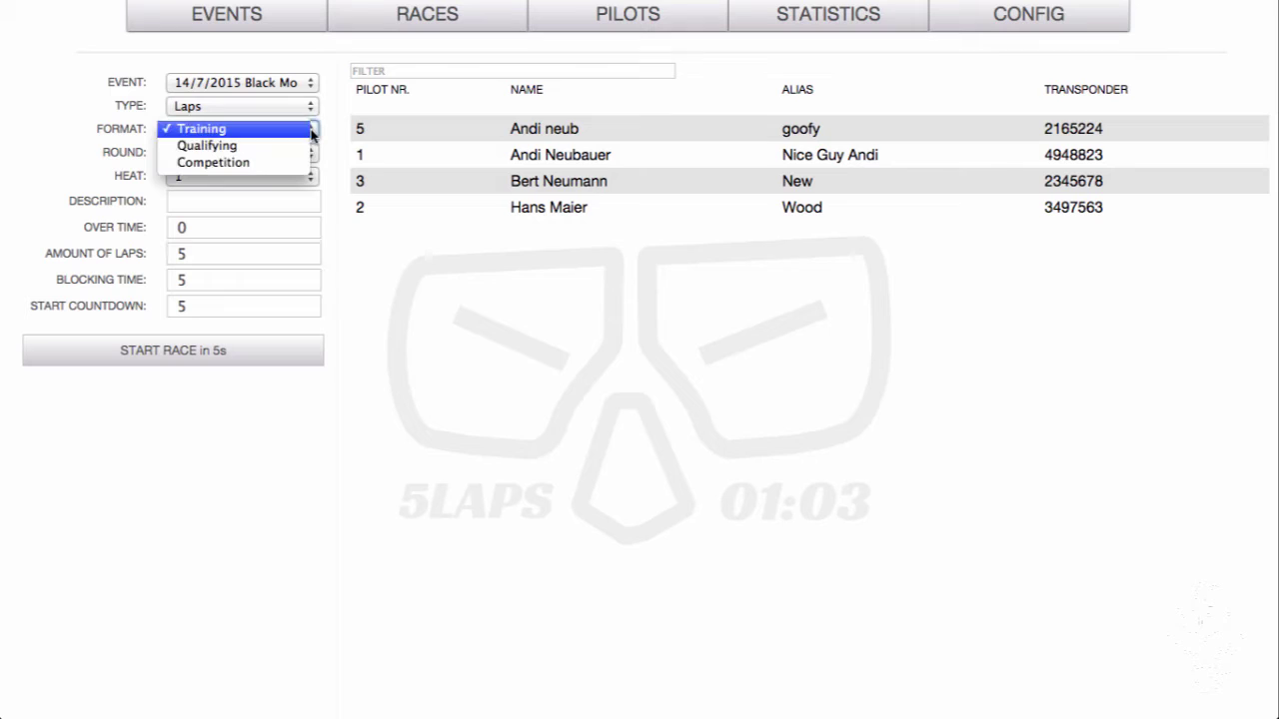
pyautogui.click(288, 141)
pyautogui.click(313, 129)
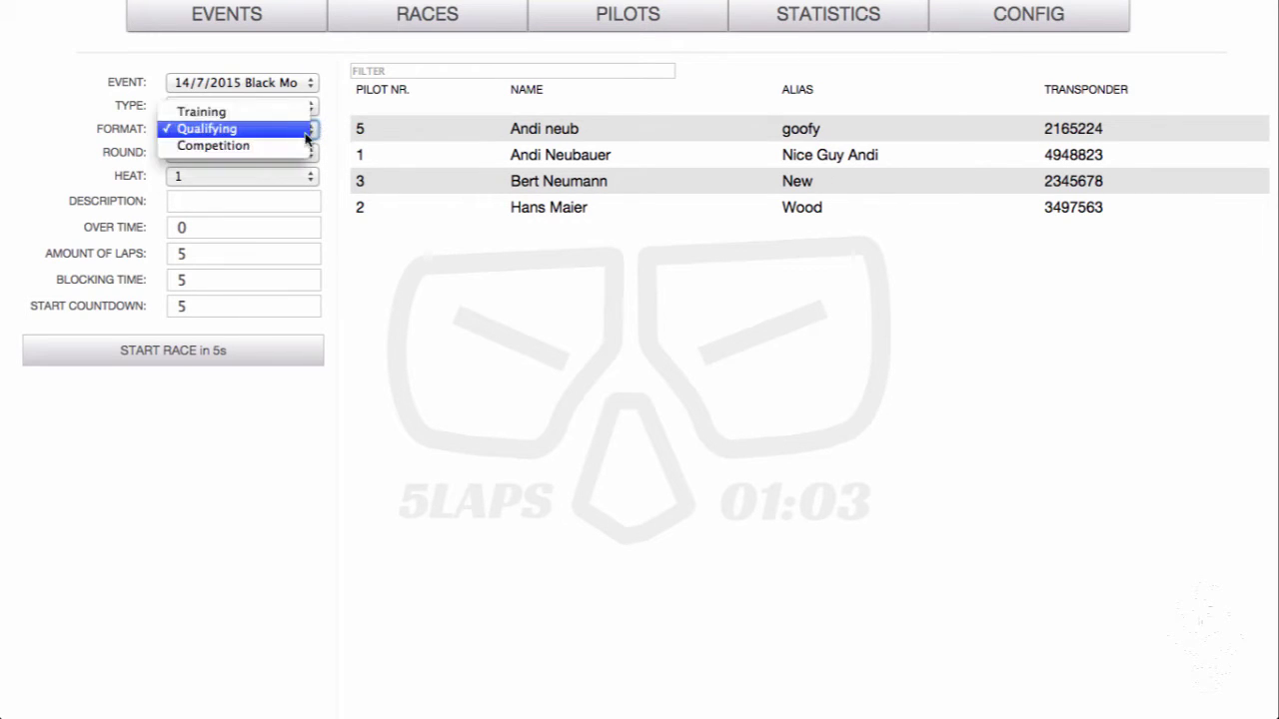
pyautogui.click(297, 145)
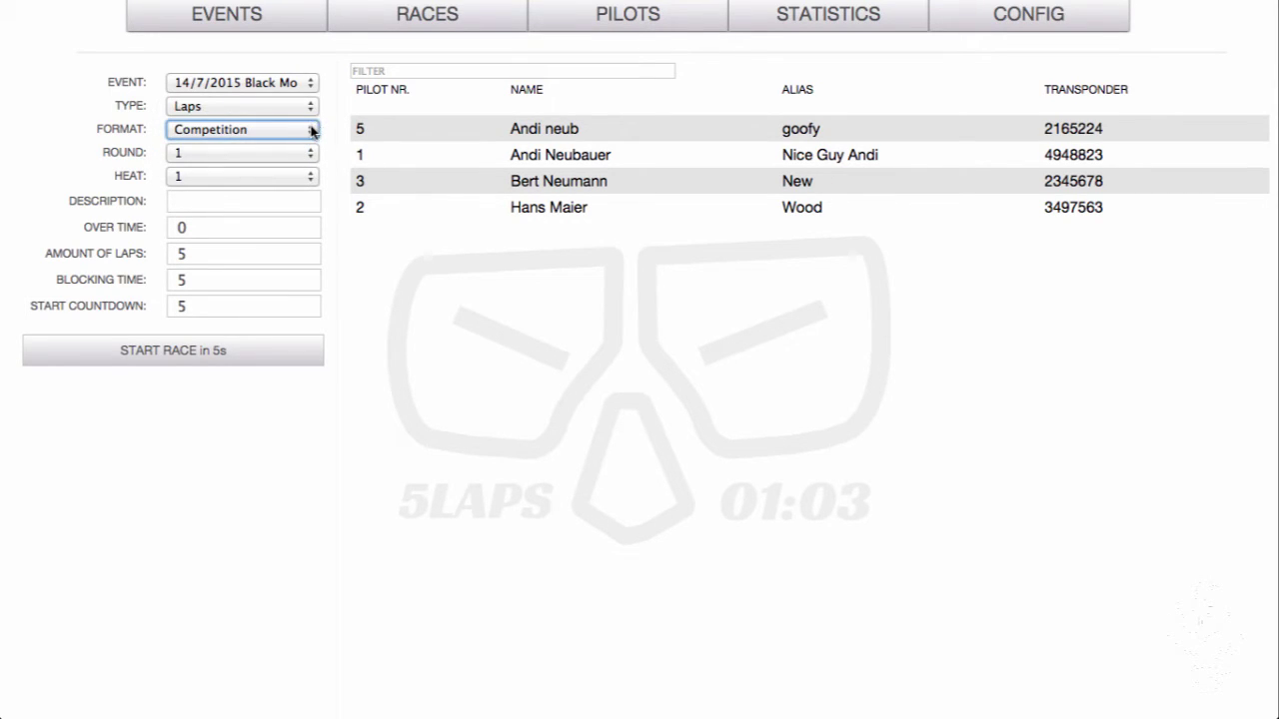
pyautogui.click(311, 129)
pyautogui.click(267, 113)
pyautogui.click(309, 156)
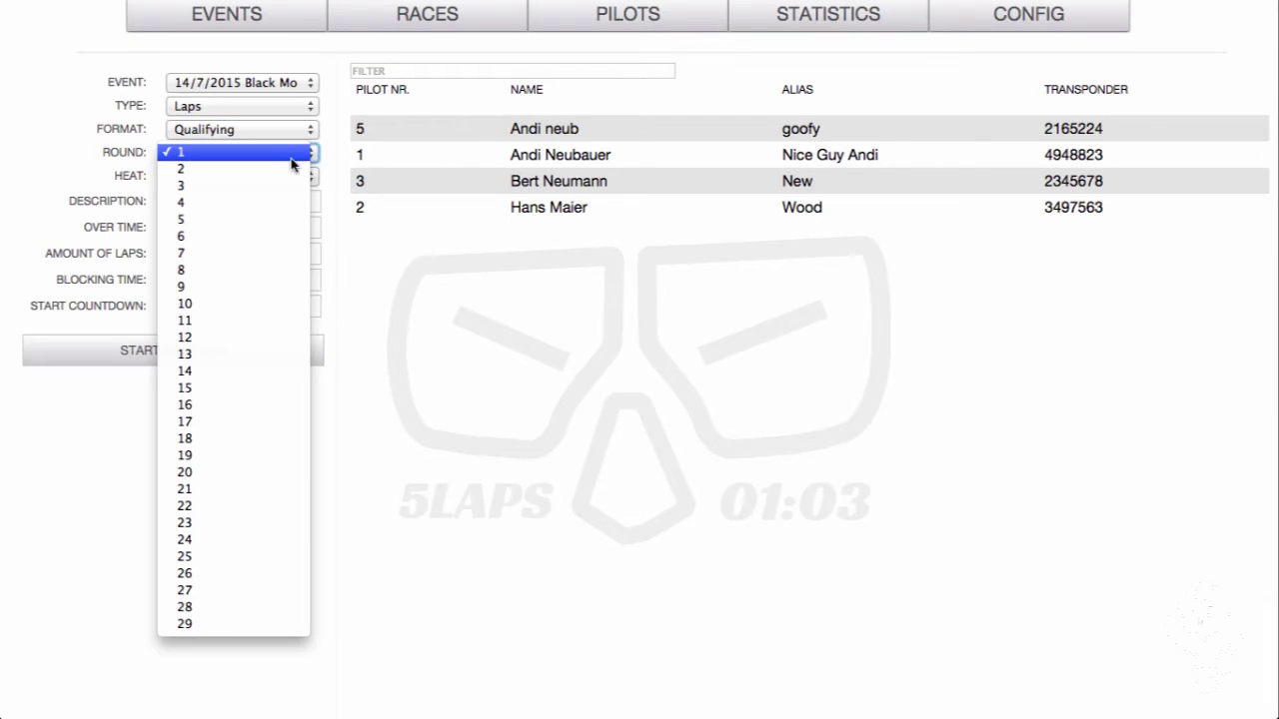
pyautogui.click(281, 174)
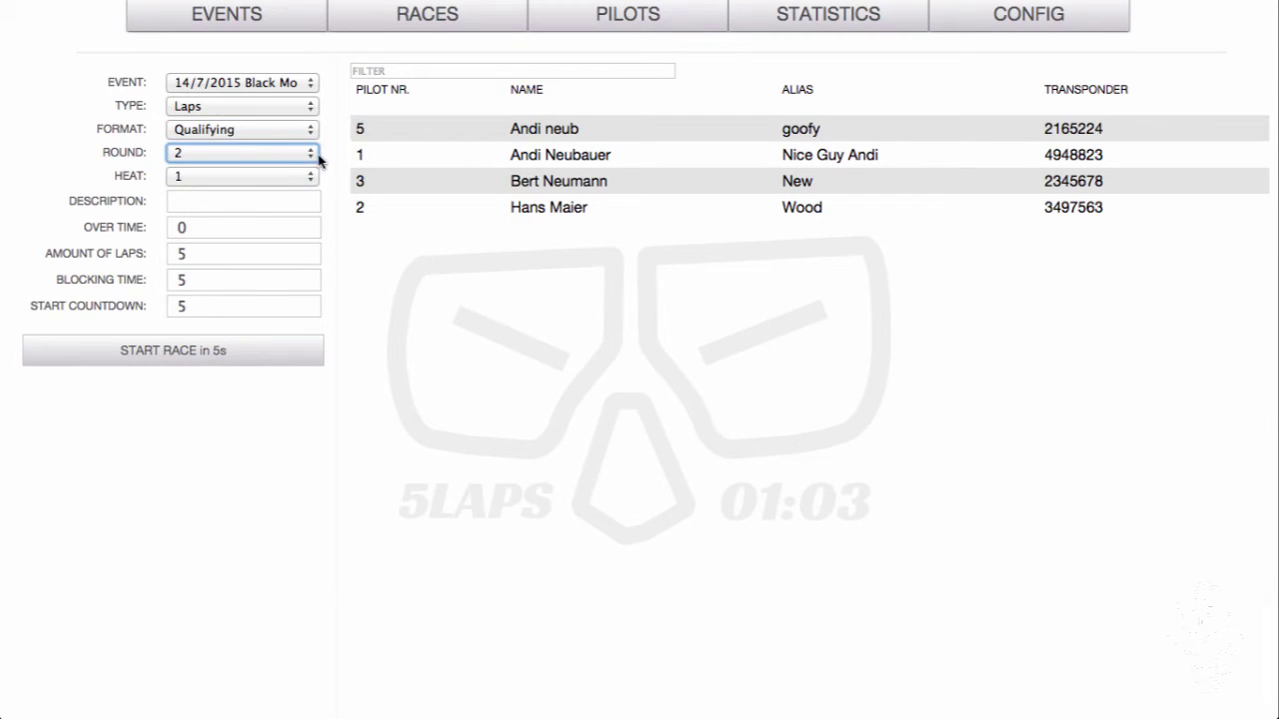
pyautogui.click(311, 154)
pyautogui.click(283, 135)
pyautogui.click(313, 177)
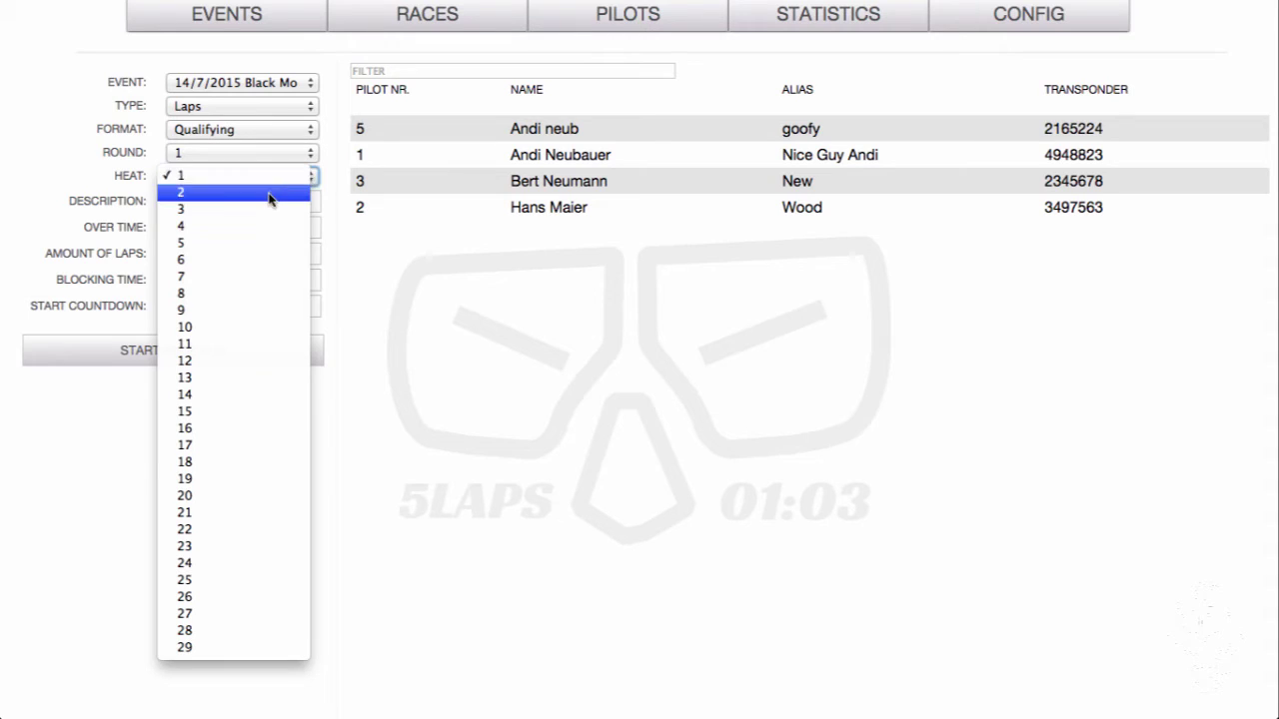
pyautogui.click(271, 194)
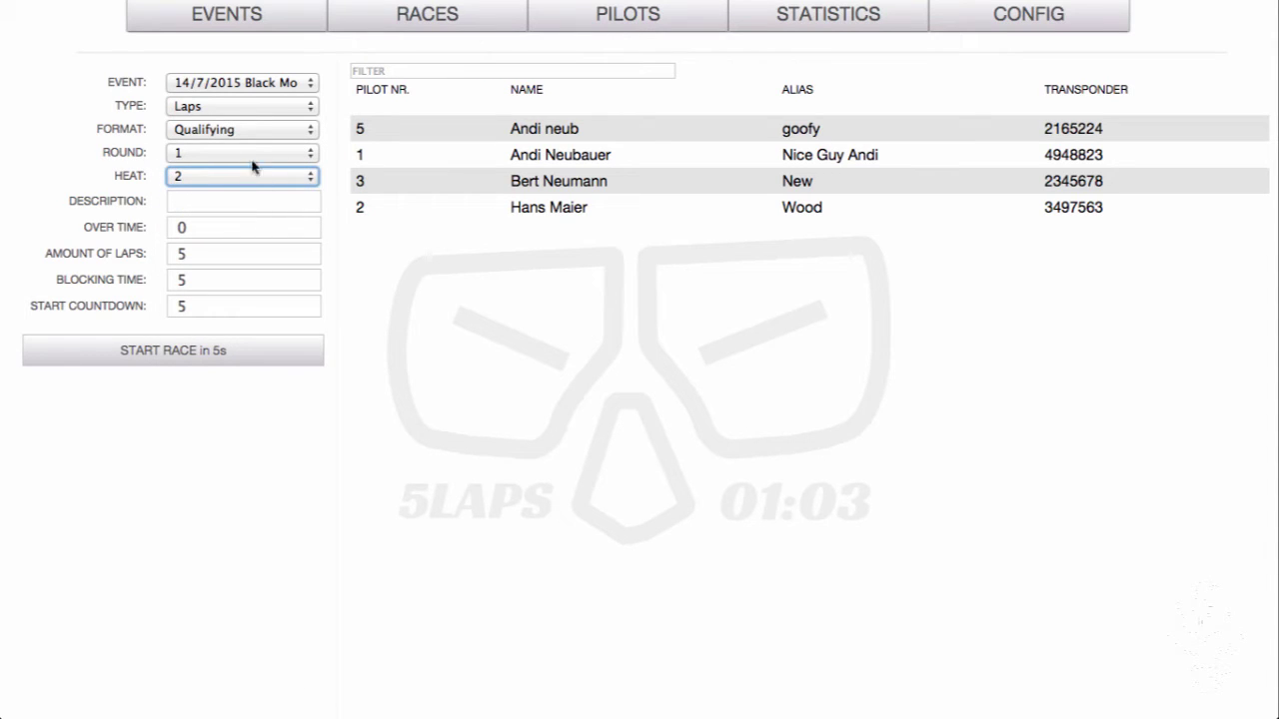
pyautogui.click(312, 177)
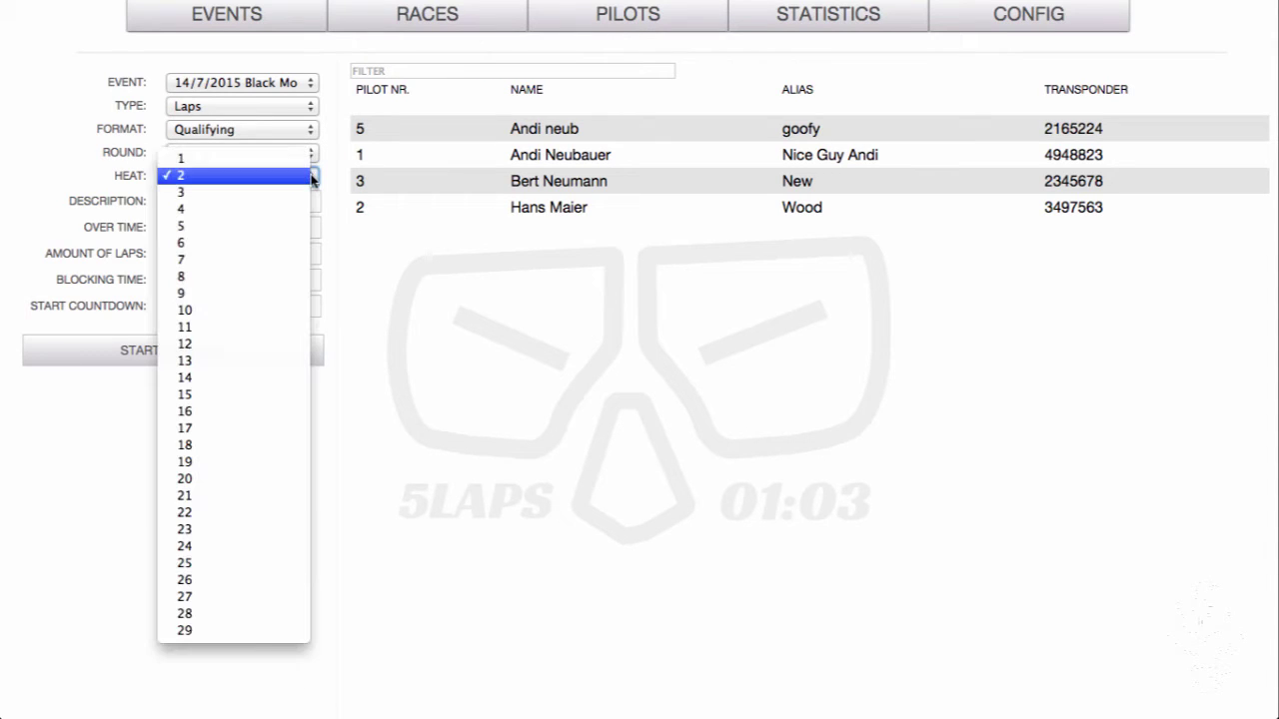
pyautogui.click(263, 157)
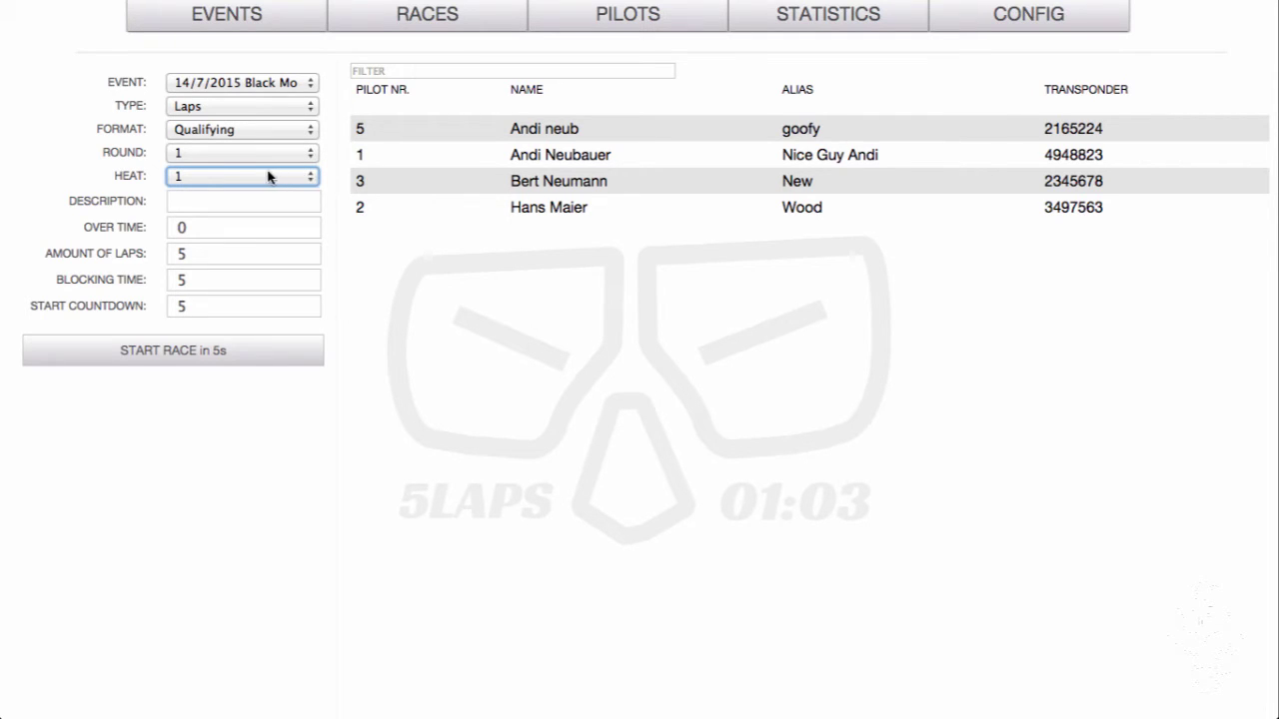
pyautogui.click(184, 203)
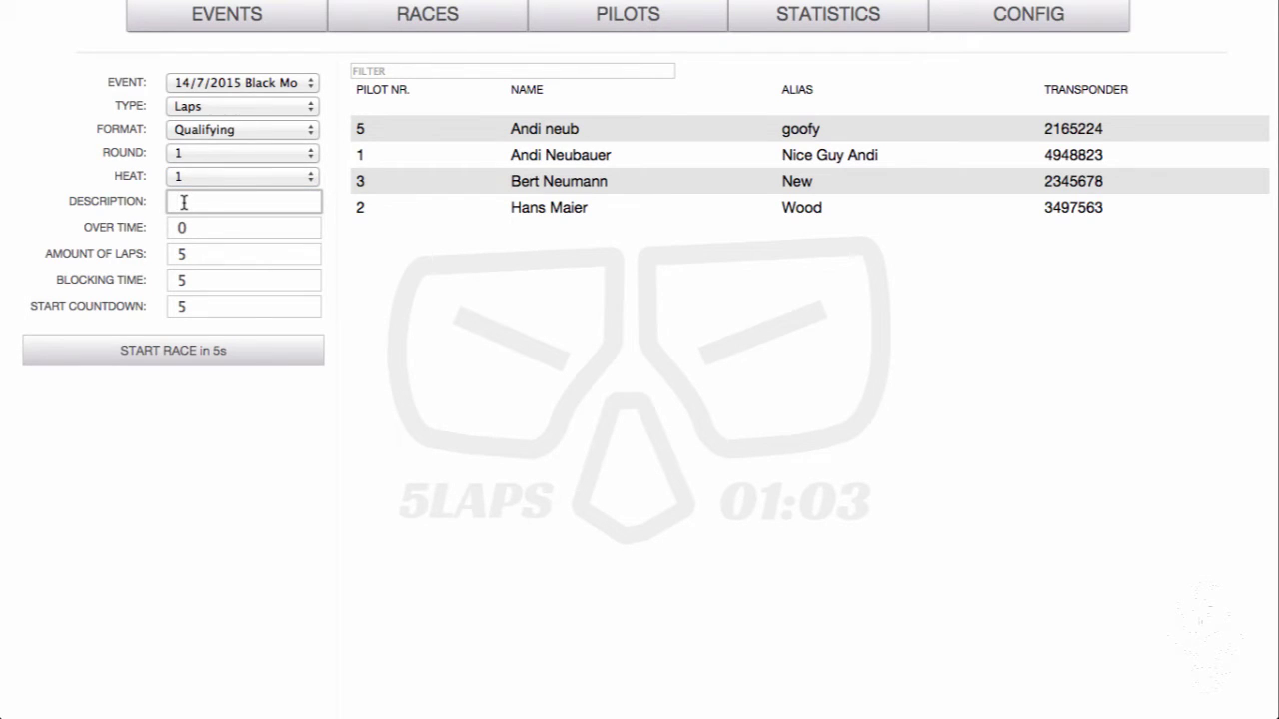
pyautogui.write('25')
pyautogui.write('0')
pyautogui.click(177, 201)
pyautogui.write('class')
pyautogui.press('Right')
pyautogui.press('Right')
pyautogui.press('Right')
pyautogui.press('BackSpace')
pyautogui.press('BackSpace')
pyautogui.press('BackSpace')
pyautogui.write('330 limit')
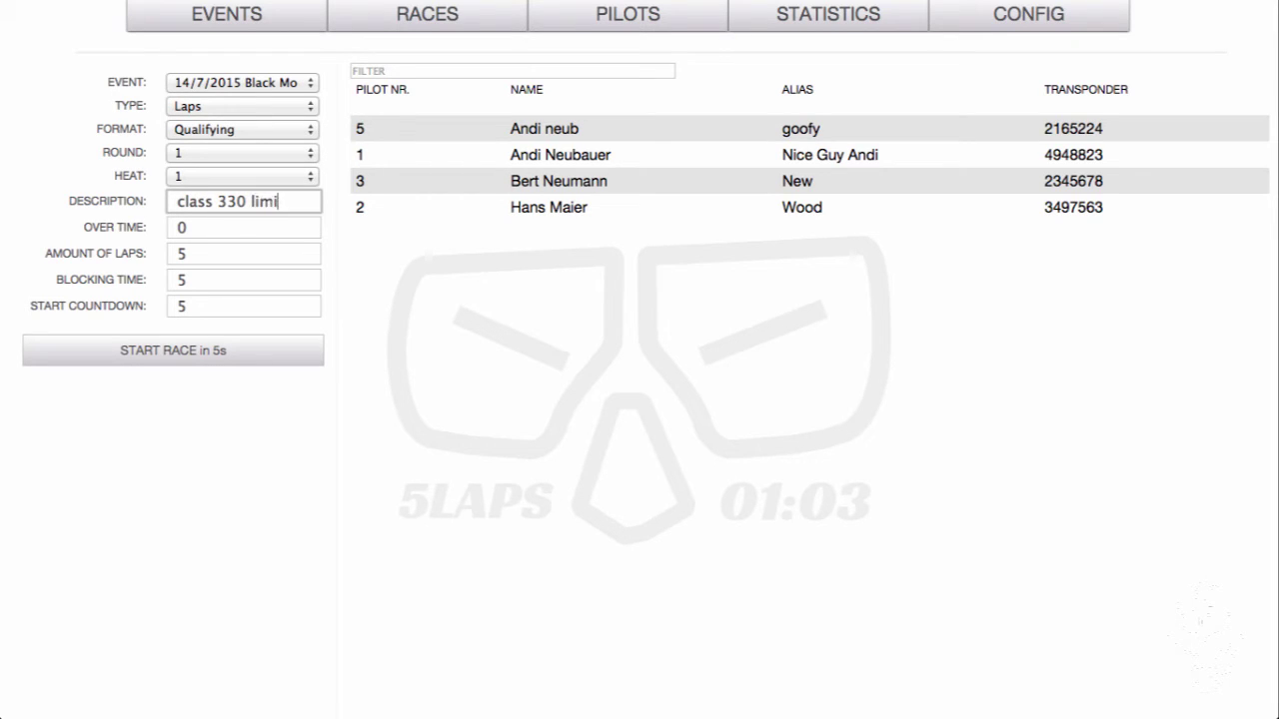
pyautogui.press('BackSpace')
pyautogui.press('BackSpace')
pyautogui.press('BackSpace')
pyautogui.press('BackSpace')
pyautogui.press('BackSpace')
pyautogui.press('BackSpace')
pyautogui.press('BackSpace')
pyautogui.press('BackSpace')
pyautogui.press('BackSpace')
pyautogui.press('BackSpace')
pyautogui.press('BackSpace')
pyautogui.press('BackSpace')
pyautogui.press('BackSpace')
pyautogui.press('BackSpace')
pyautogui.press('BackSpace')
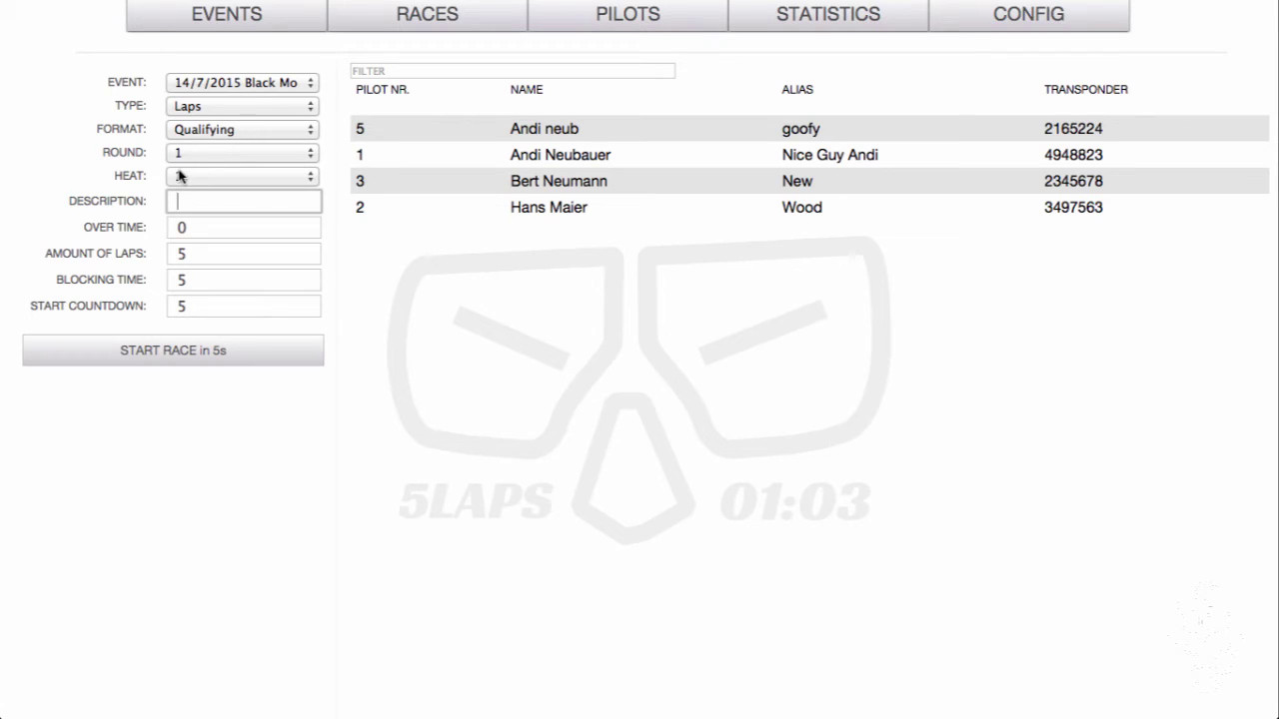
# Add pilots 5, 1 and 3 to the qualifying heat
pyautogui.click(404, 138)
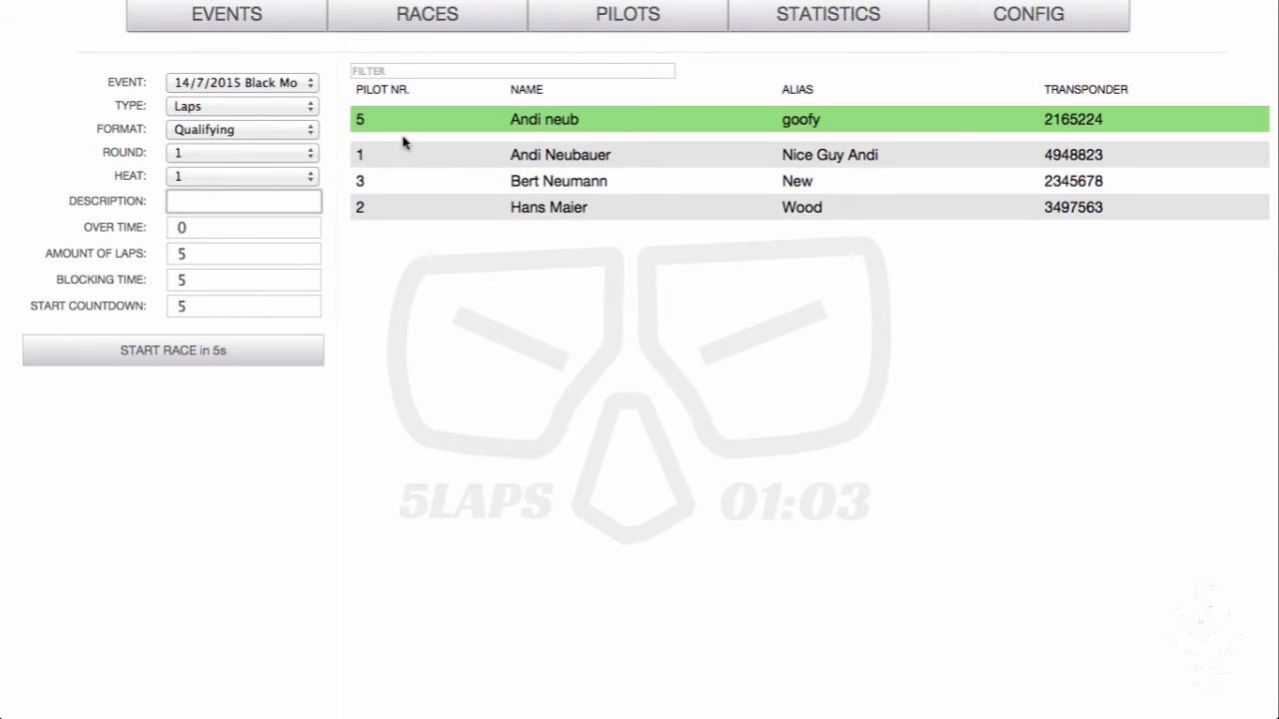
pyautogui.click(427, 154)
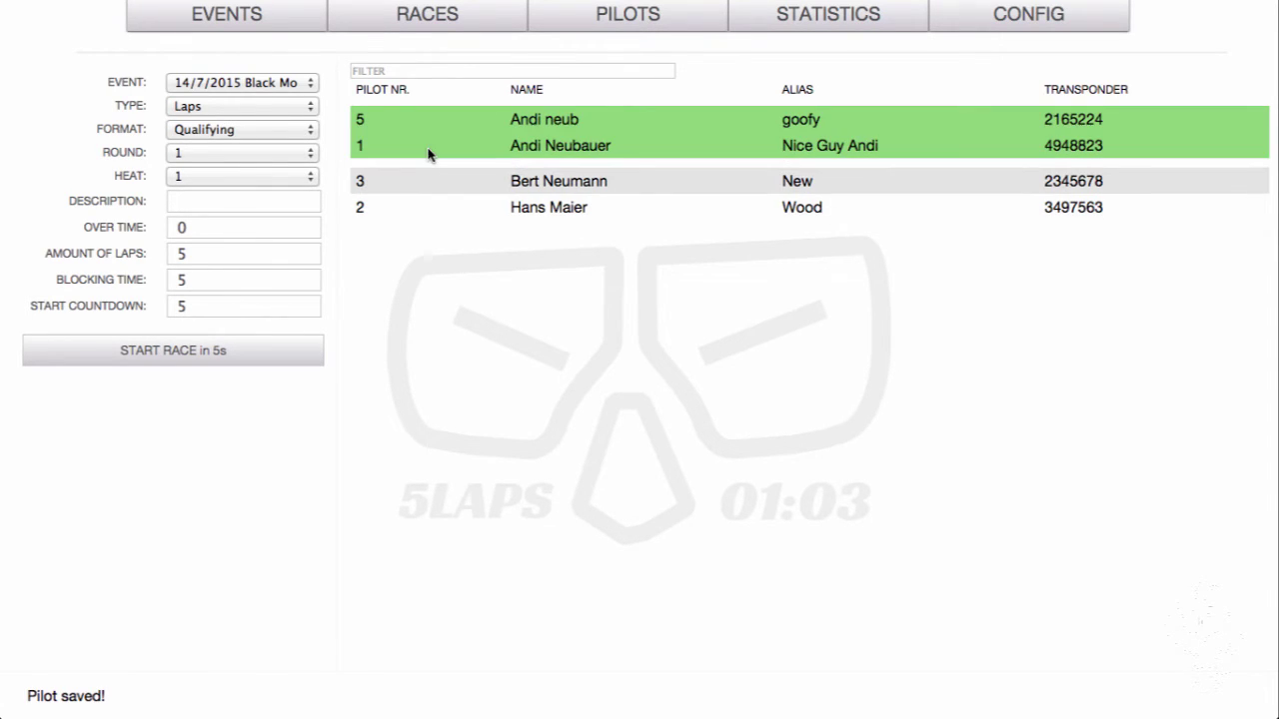
pyautogui.click(414, 184)
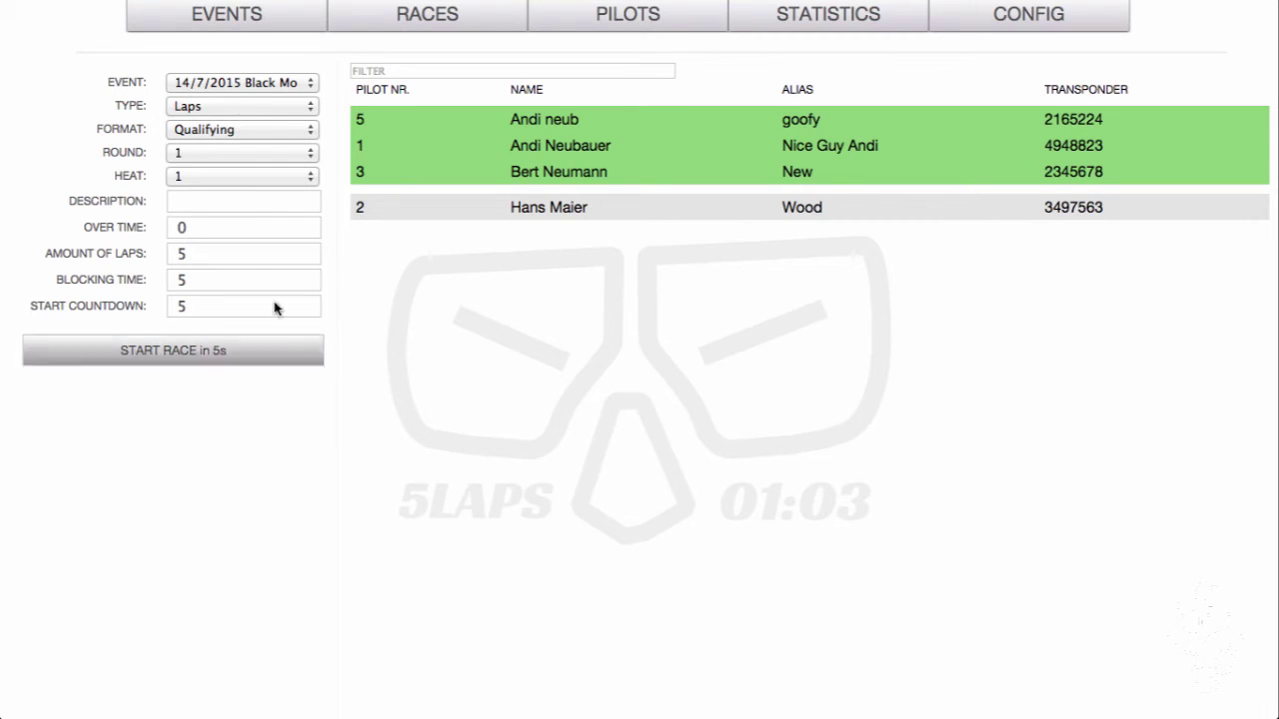
# Enter 'Class 250' as the race description, keeping pilot 5 in the heat
pyautogui.click(218, 199)
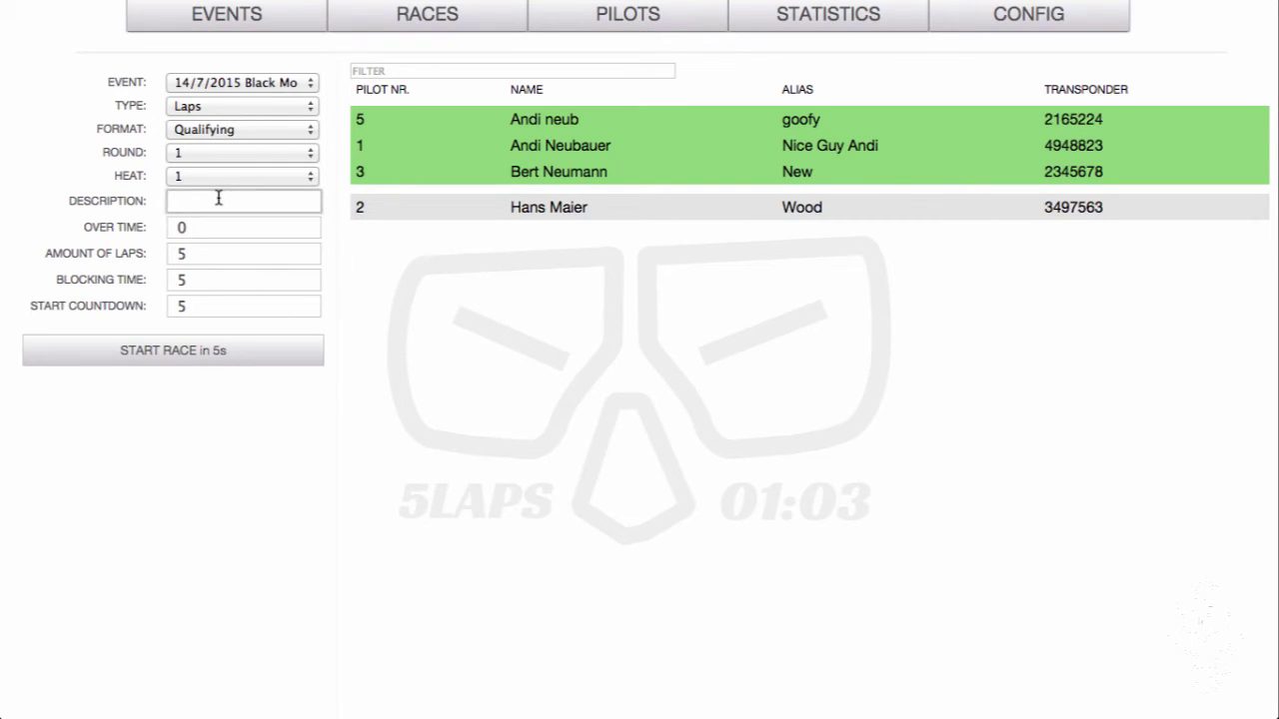
pyautogui.write('Class 250')
pyautogui.click(482, 122)
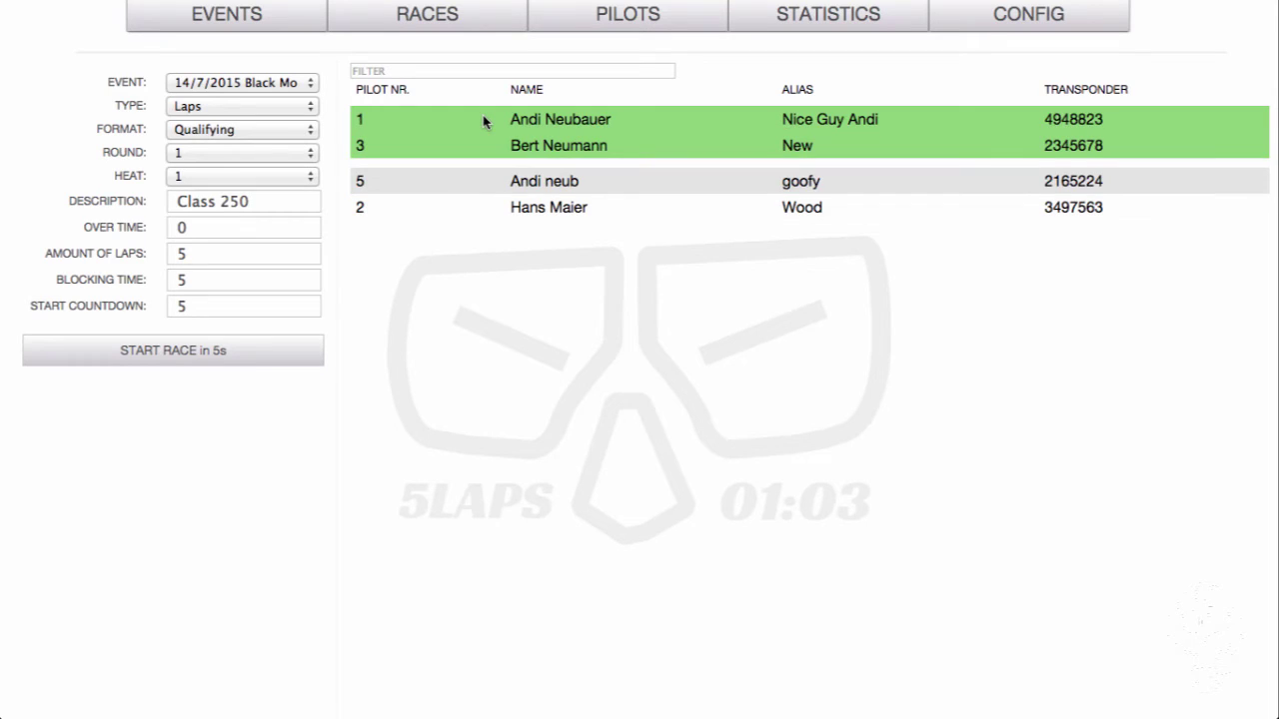
pyautogui.click(449, 181)
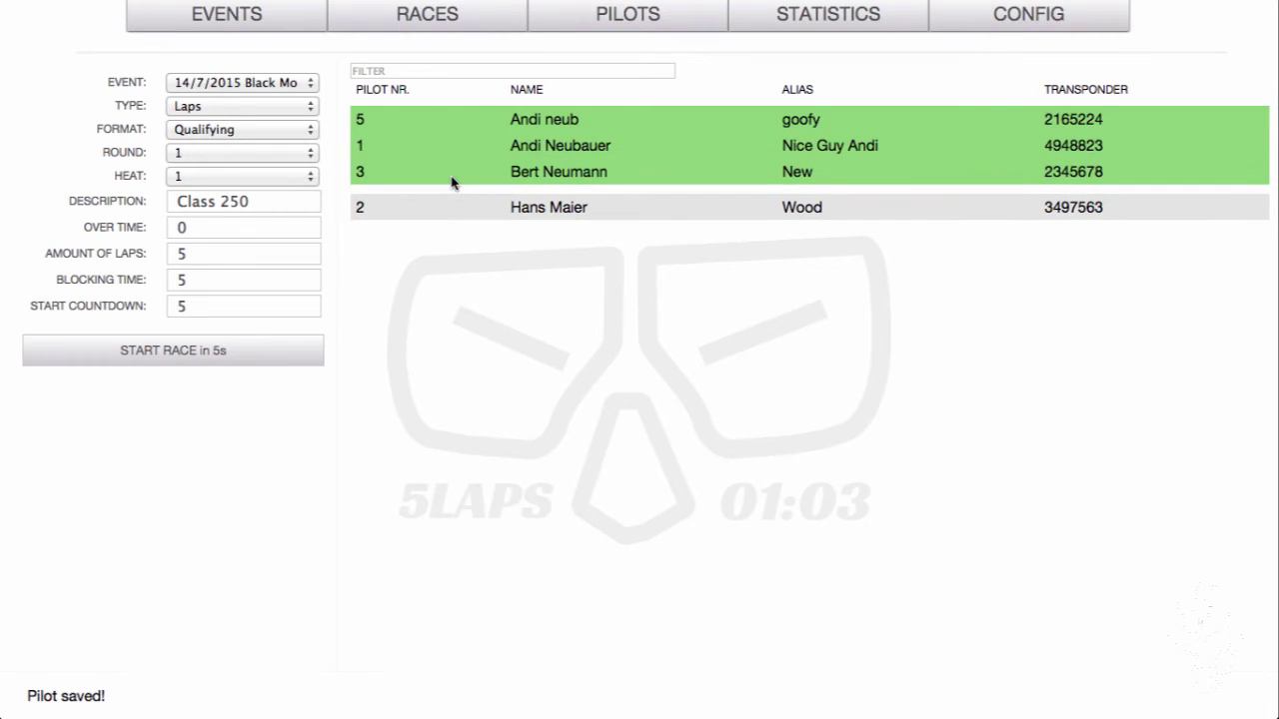
# Run the Class 250 qualifying race through its countdown and then finish it
pyautogui.click(183, 351)
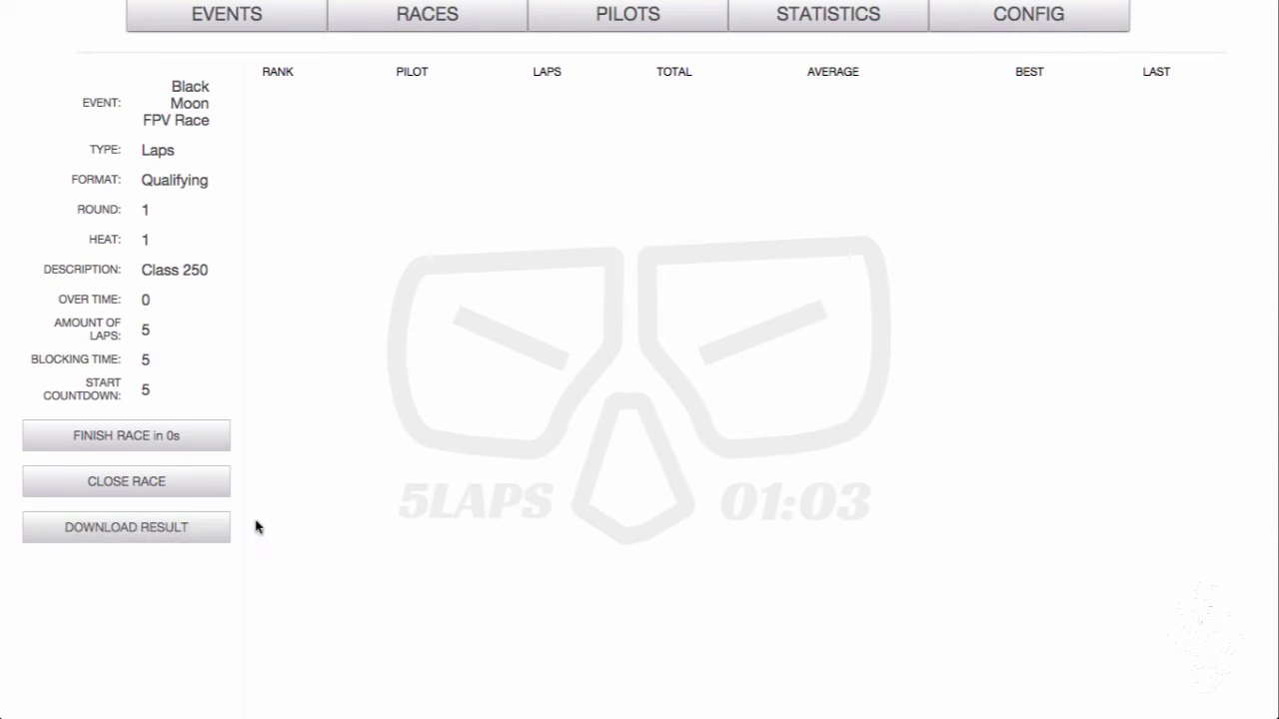
pyautogui.click(150, 437)
# Close the finished race and set the new race's heat to 3
pyautogui.click(147, 436)
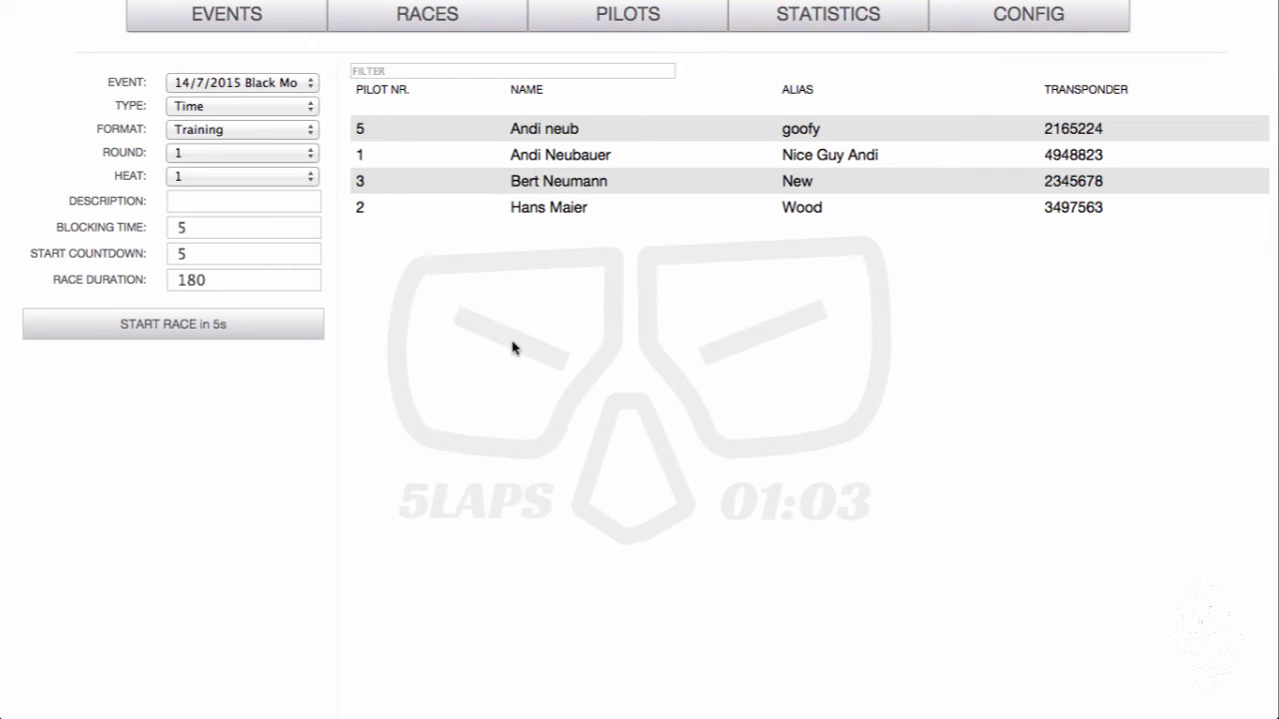
pyautogui.click(312, 179)
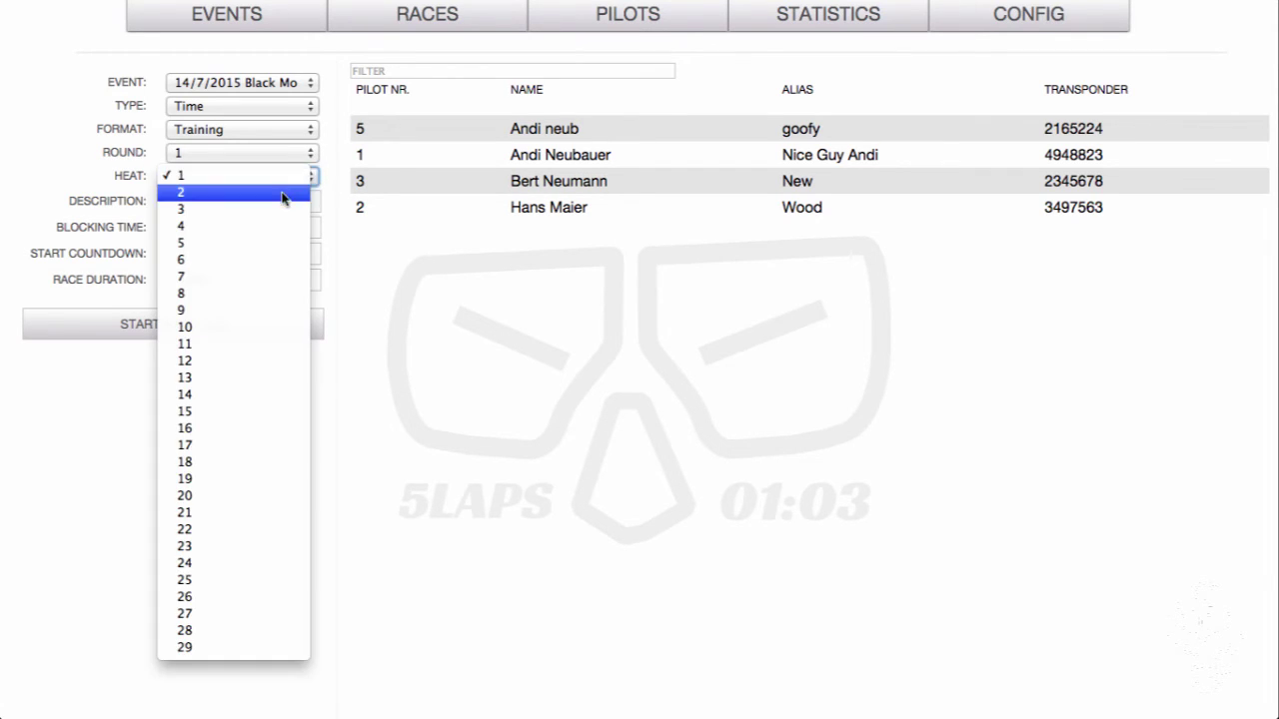
pyautogui.click(285, 194)
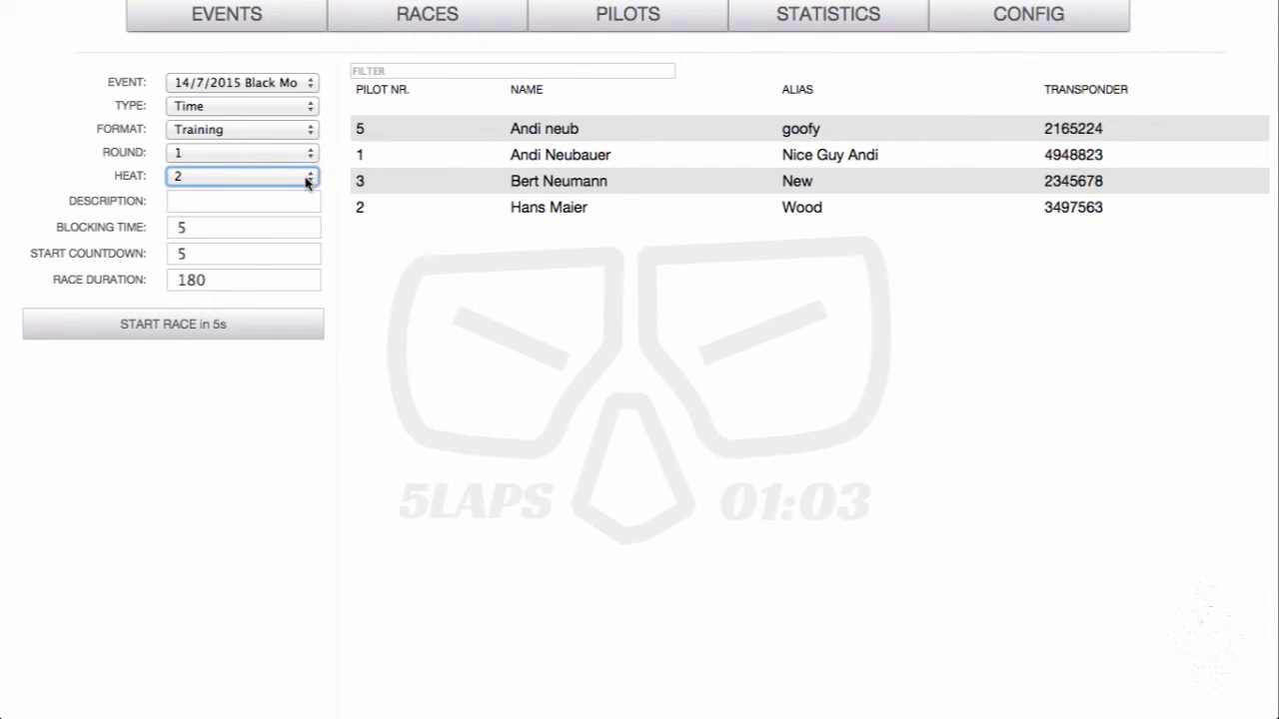
pyautogui.click(309, 180)
pyautogui.click(270, 193)
# Set the race format to Qualifying and the round to 2
pyautogui.click(313, 129)
pyautogui.click(290, 147)
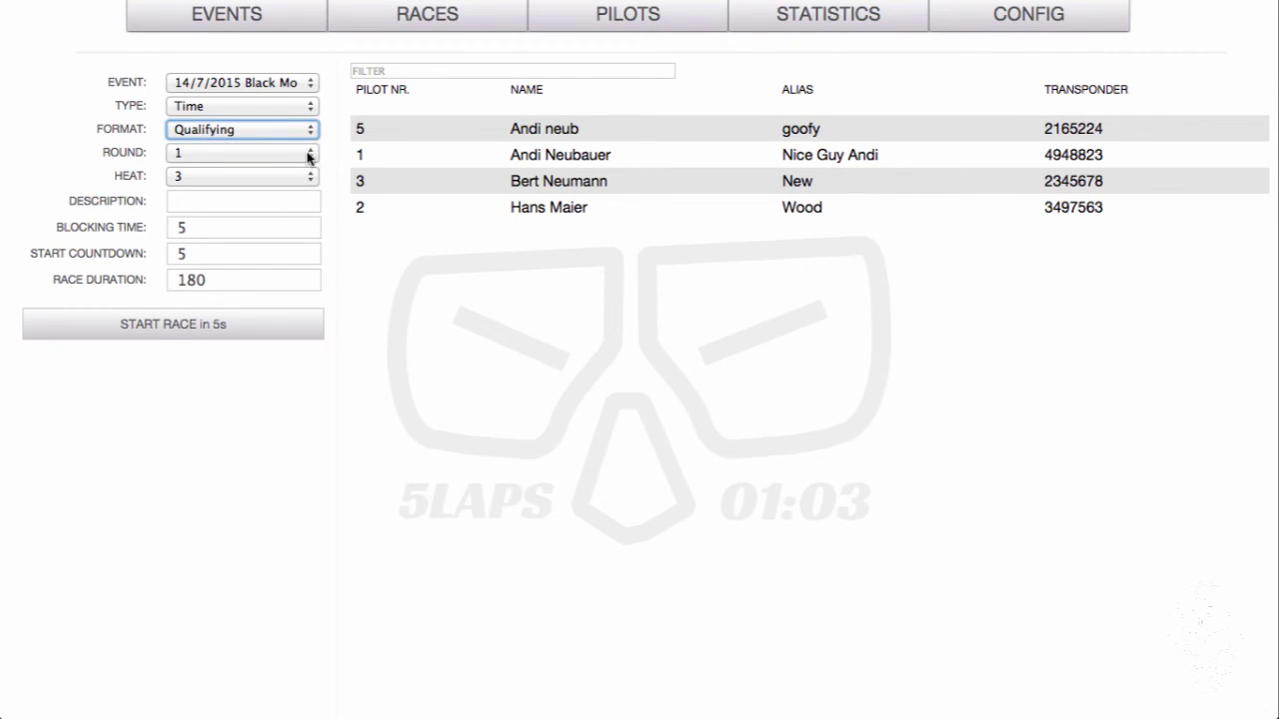
pyautogui.click(310, 156)
pyautogui.click(278, 171)
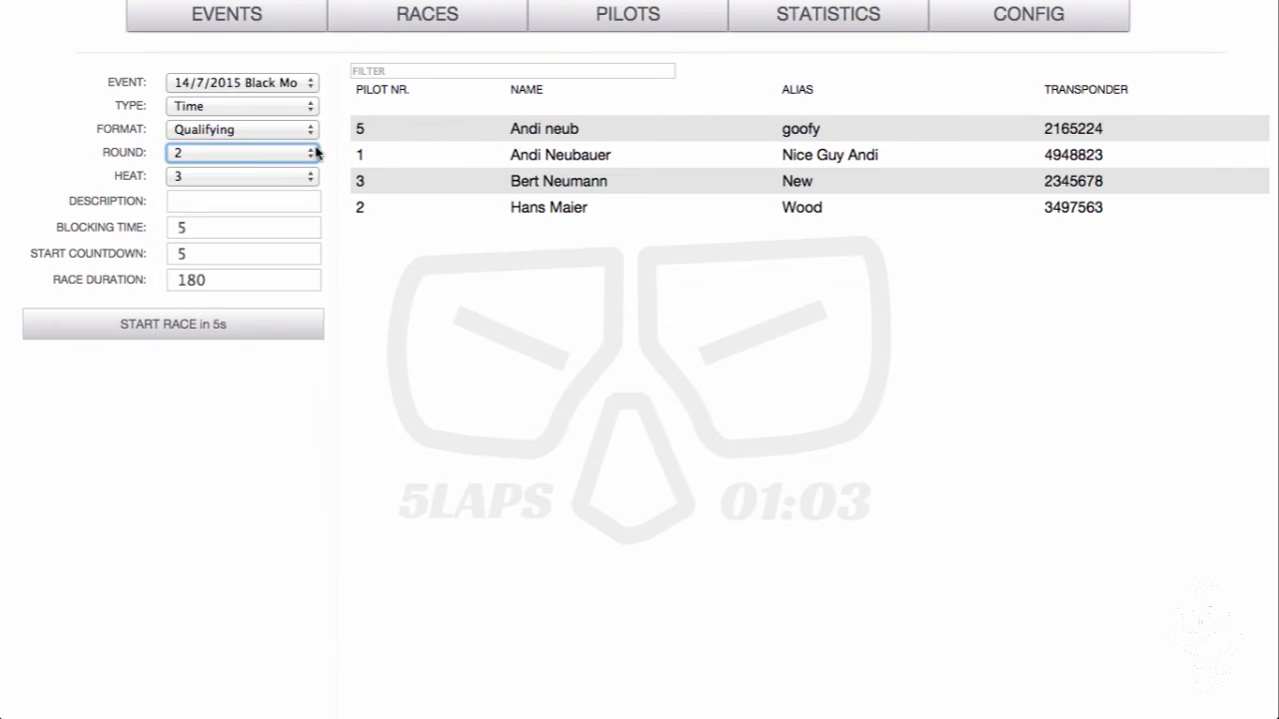
pyautogui.click(317, 154)
# Change the round from 2 to 3
pyautogui.click(281, 170)
# Show statistics for the test 11 event's 12/7/2015 training race
pyautogui.click(805, 20)
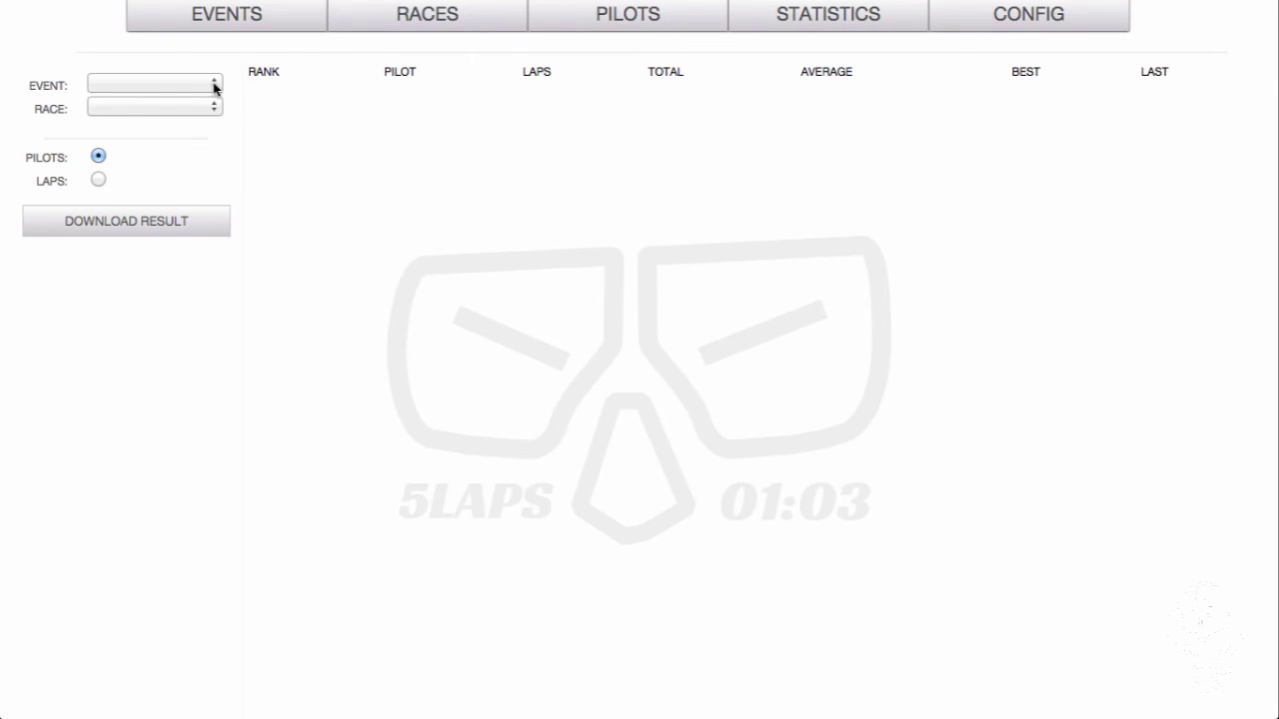
pyautogui.click(214, 88)
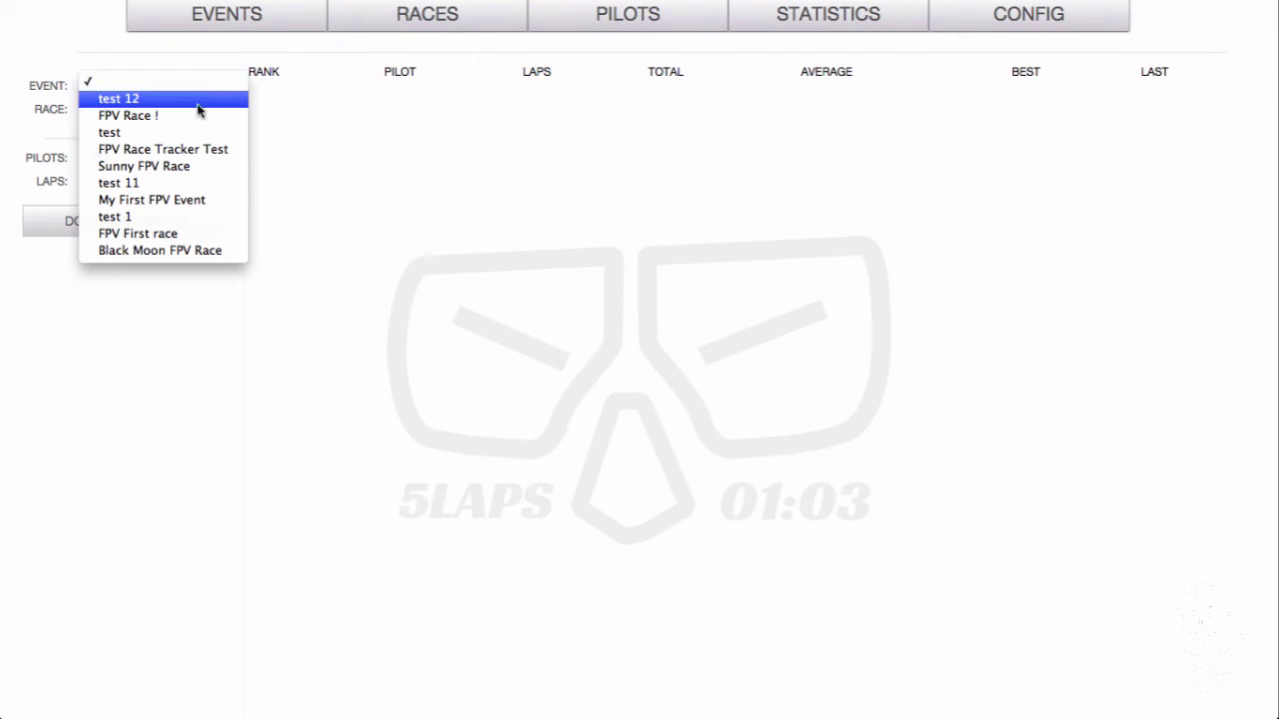
pyautogui.click(145, 185)
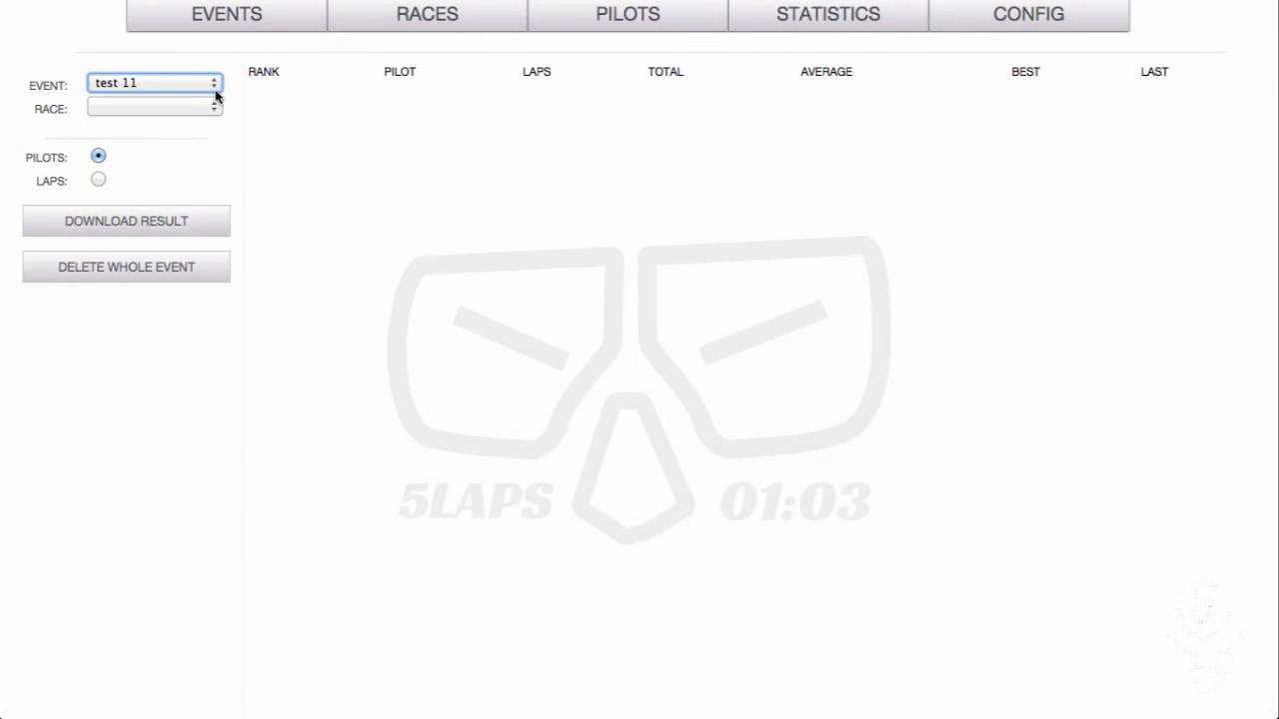
pyautogui.click(214, 100)
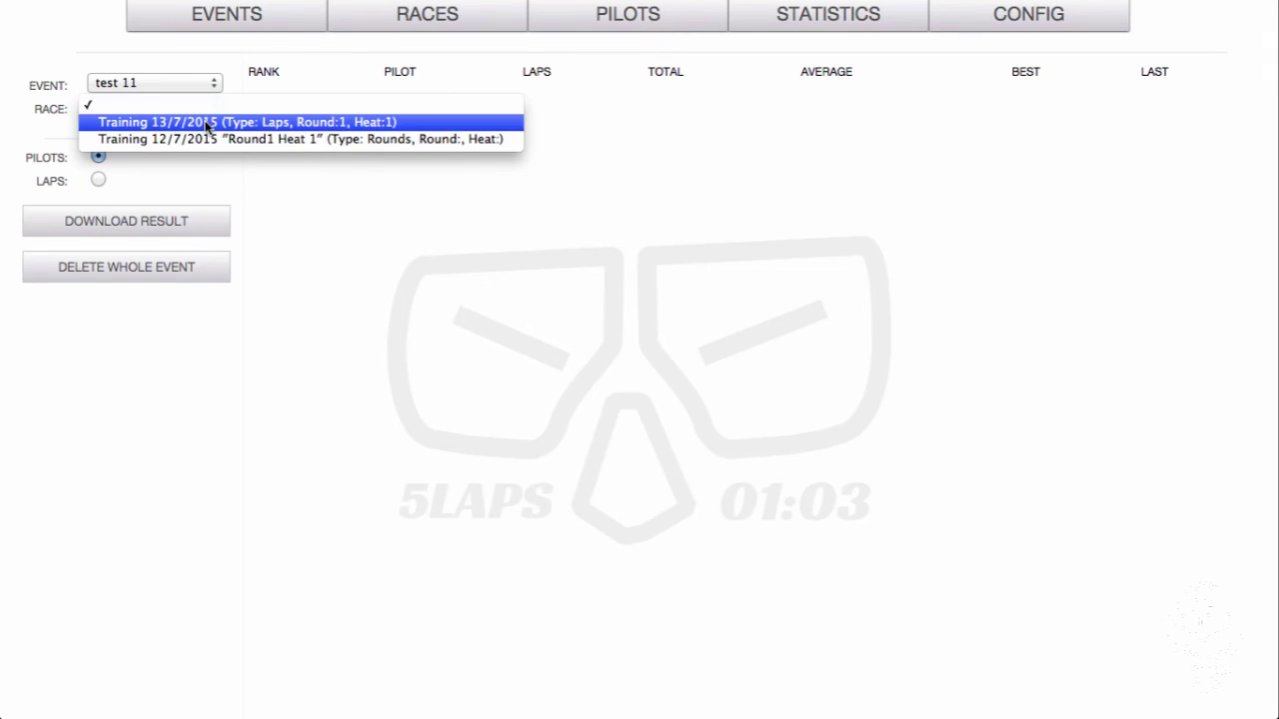
pyautogui.click(207, 123)
pyautogui.click(215, 105)
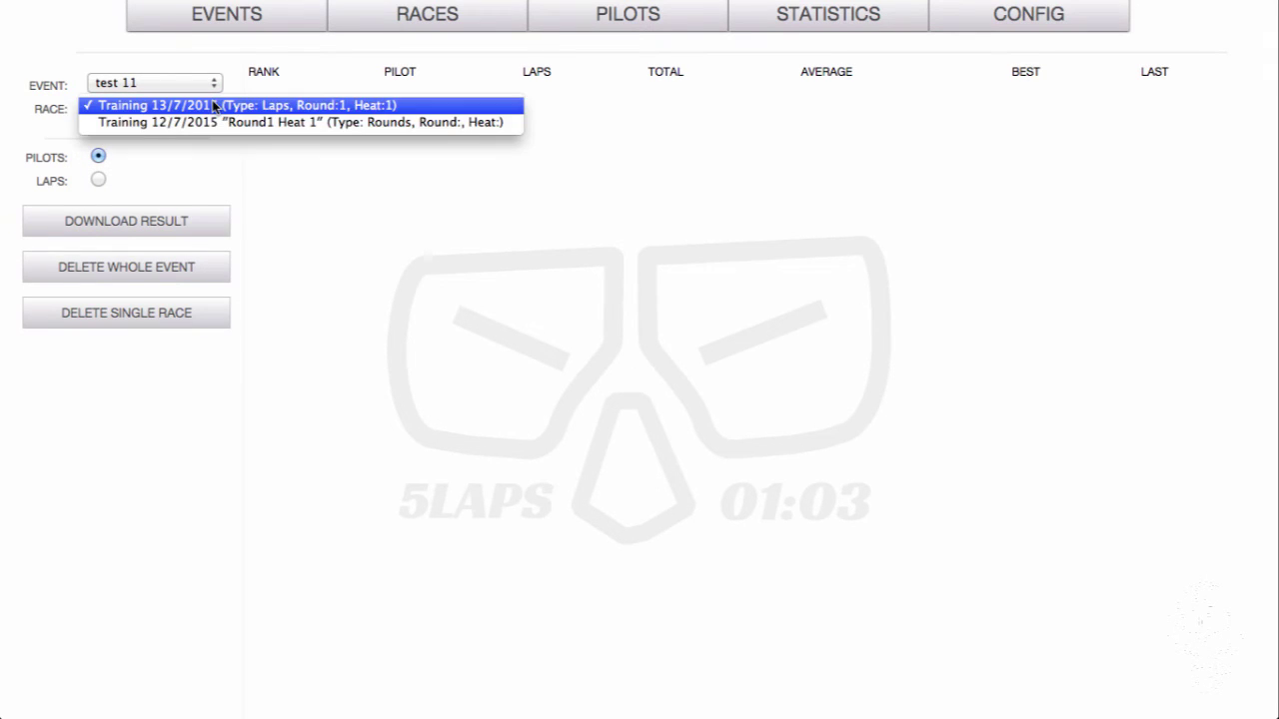
pyautogui.click(205, 123)
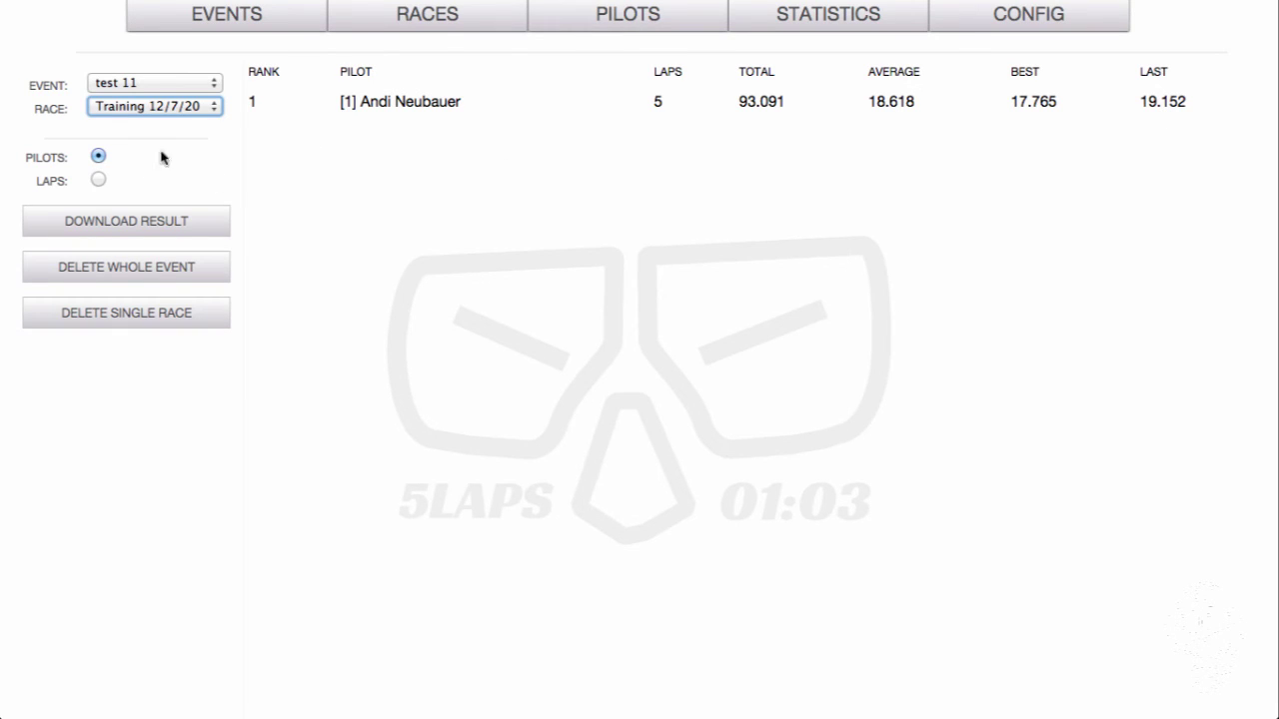
# View the results by laps, return to the pilot ranking, then show the Events page
pyautogui.click(97, 181)
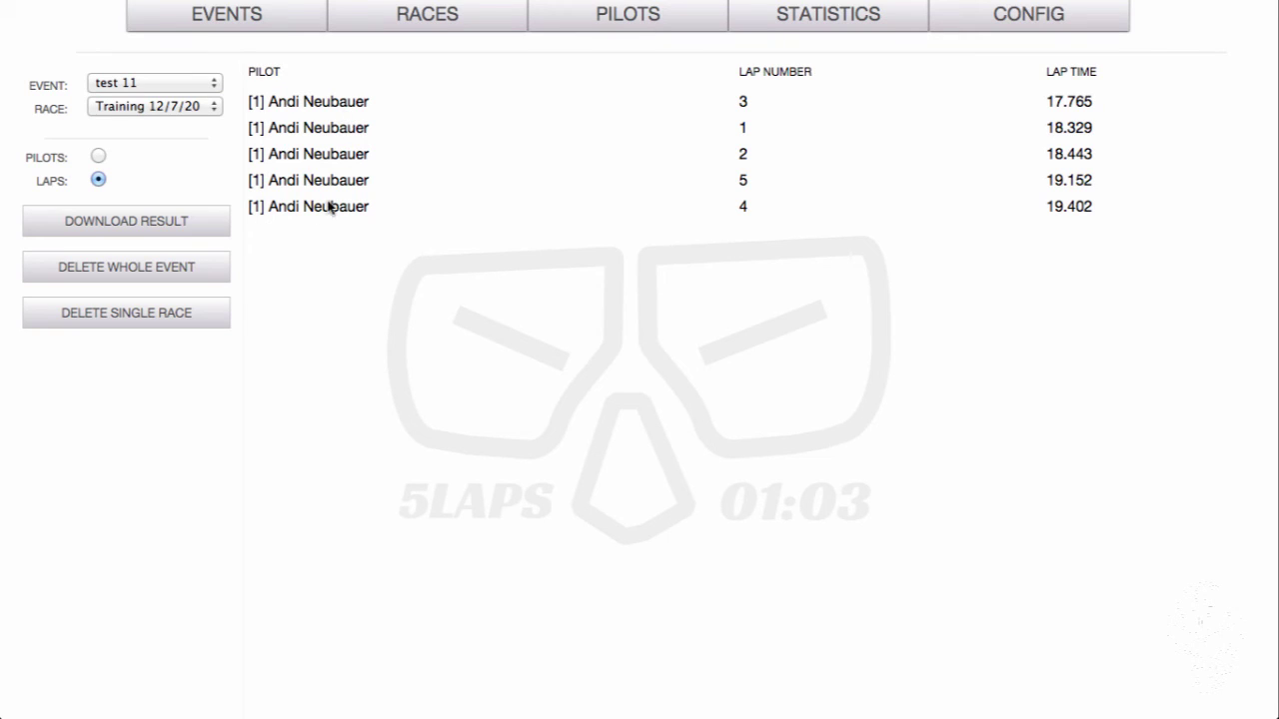
pyautogui.click(96, 158)
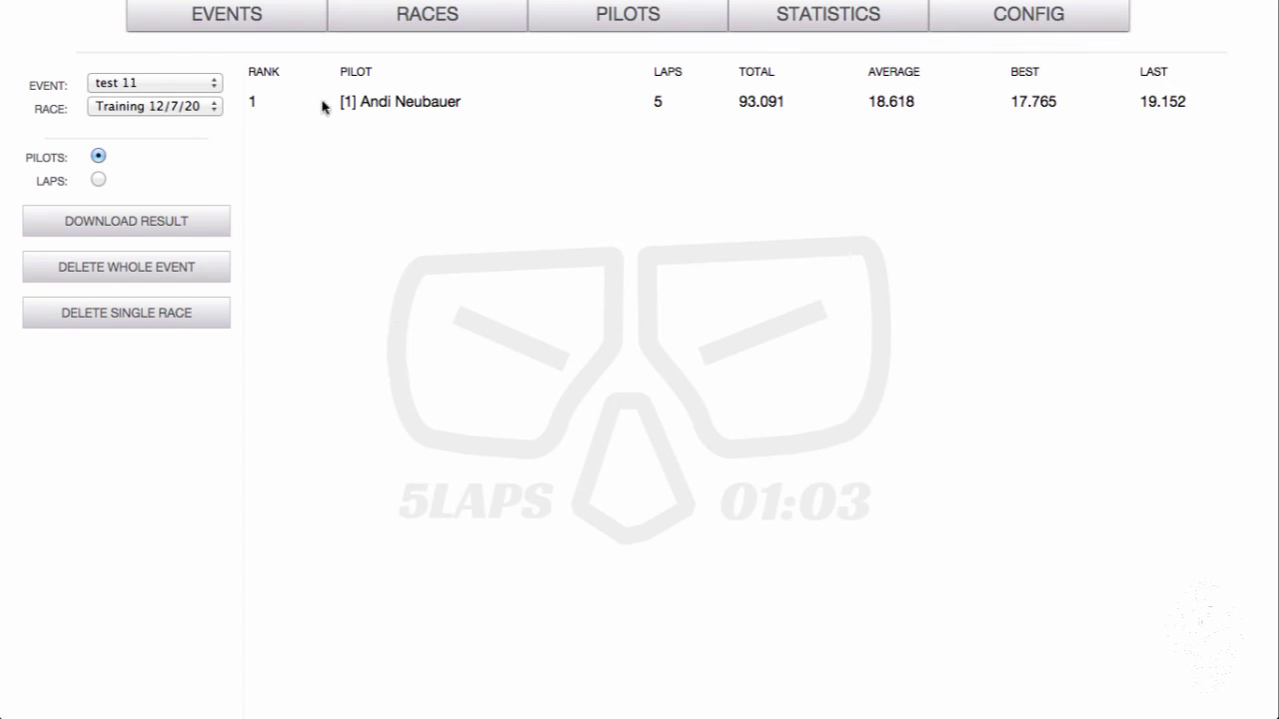
pyautogui.click(225, 25)
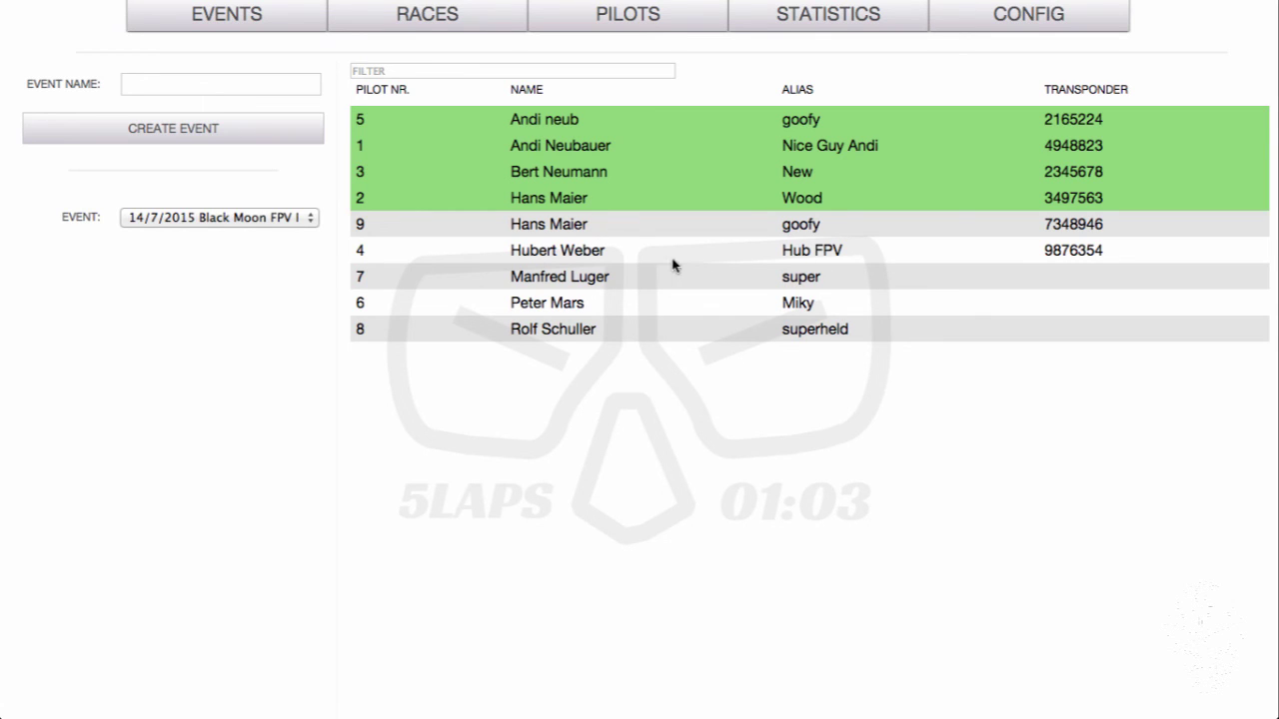
# Show the Races setup page and take the app out of full screen
pyautogui.click(221, 22)
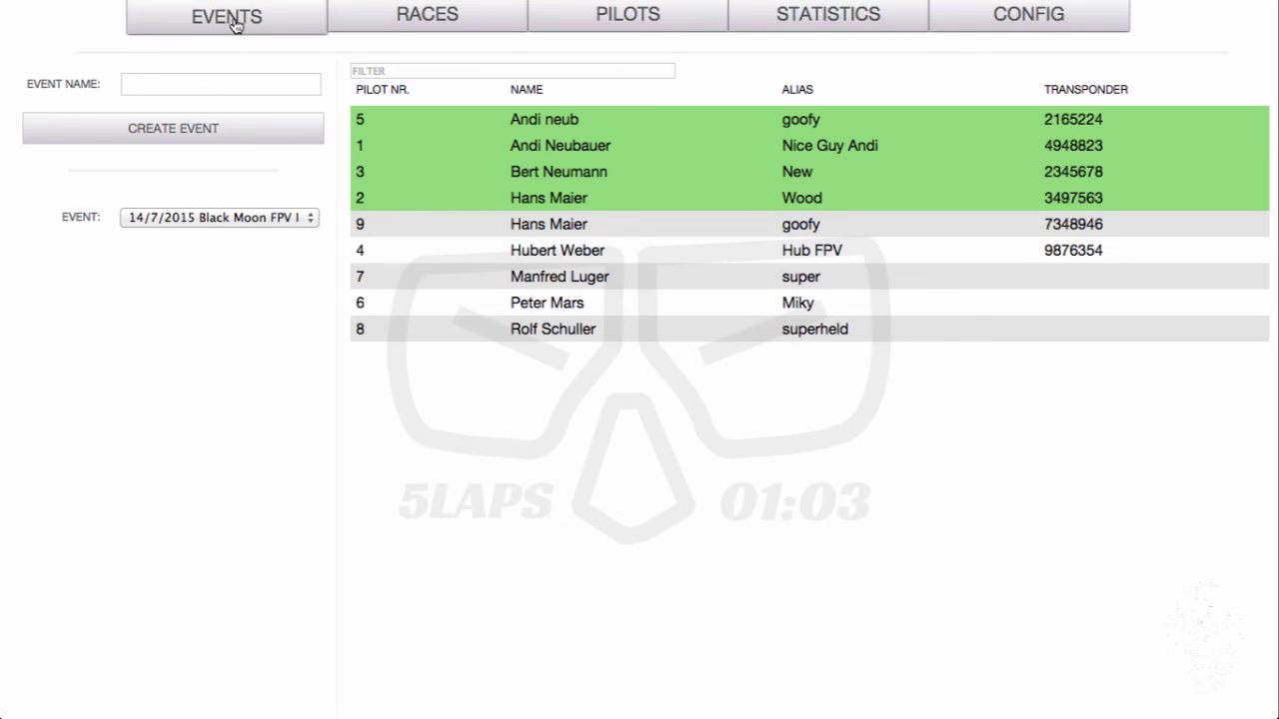
pyautogui.click(373, 23)
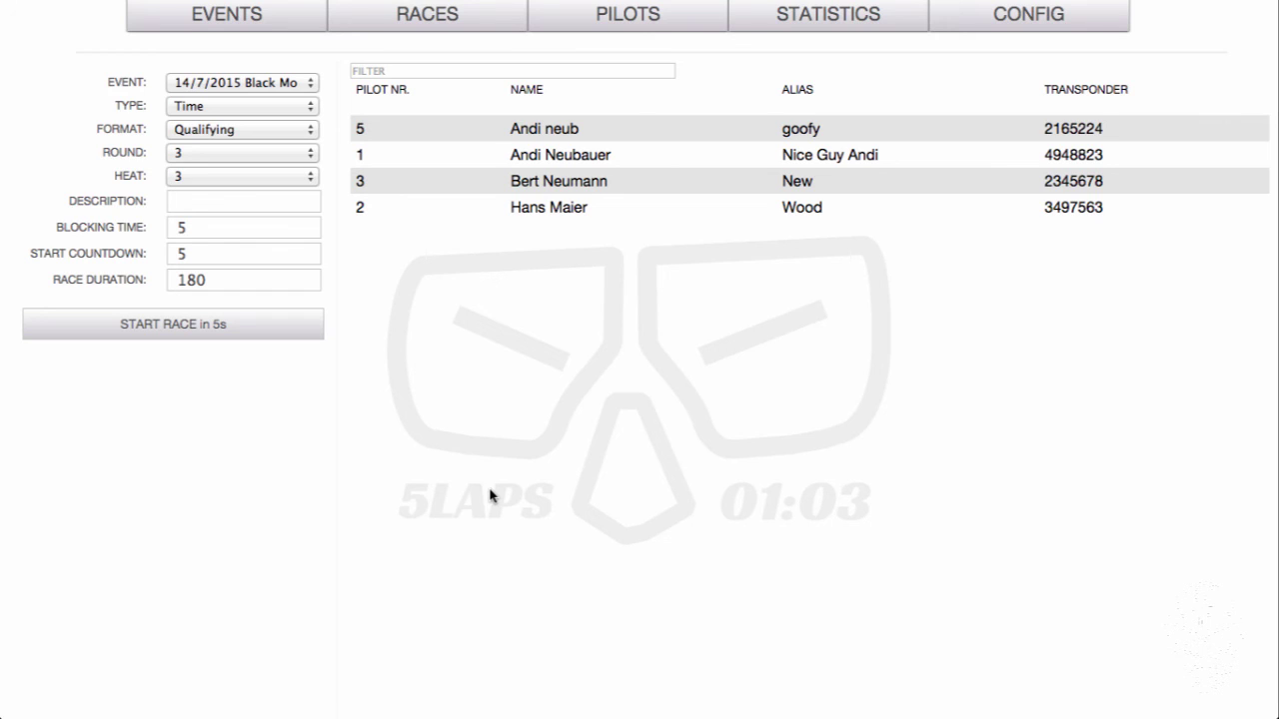
pyautogui.press('ctrl+super+f')
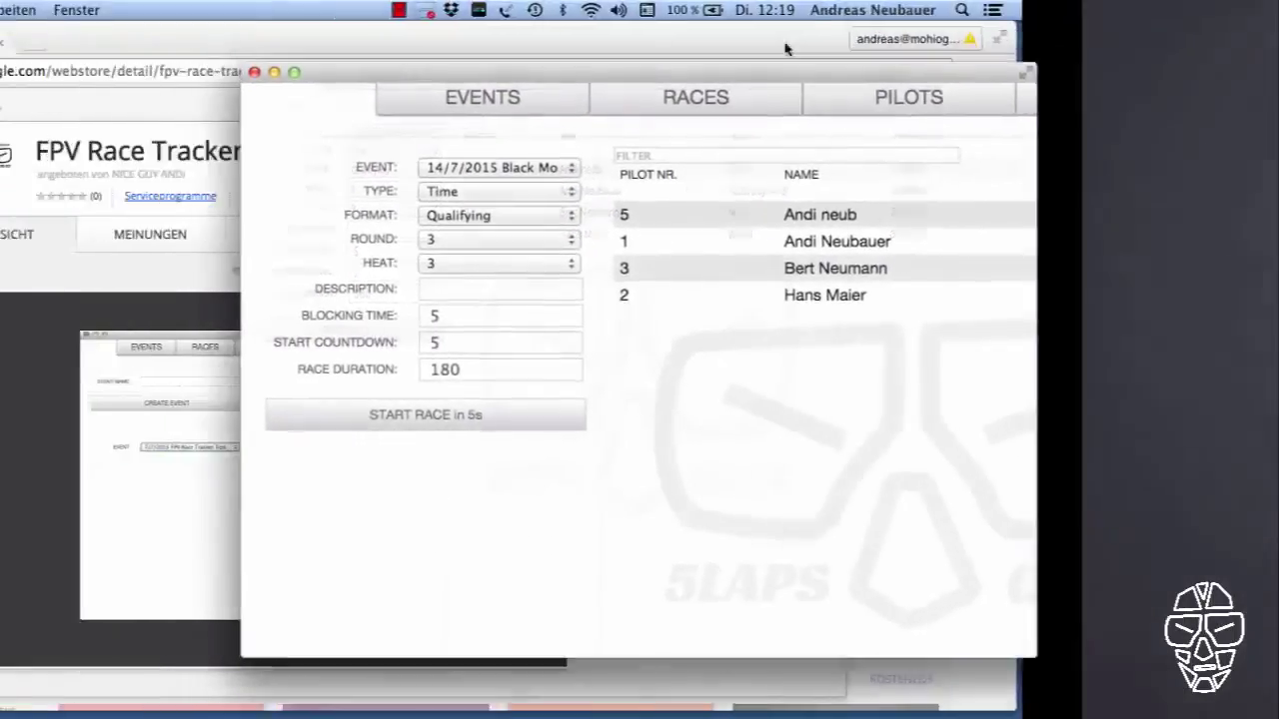